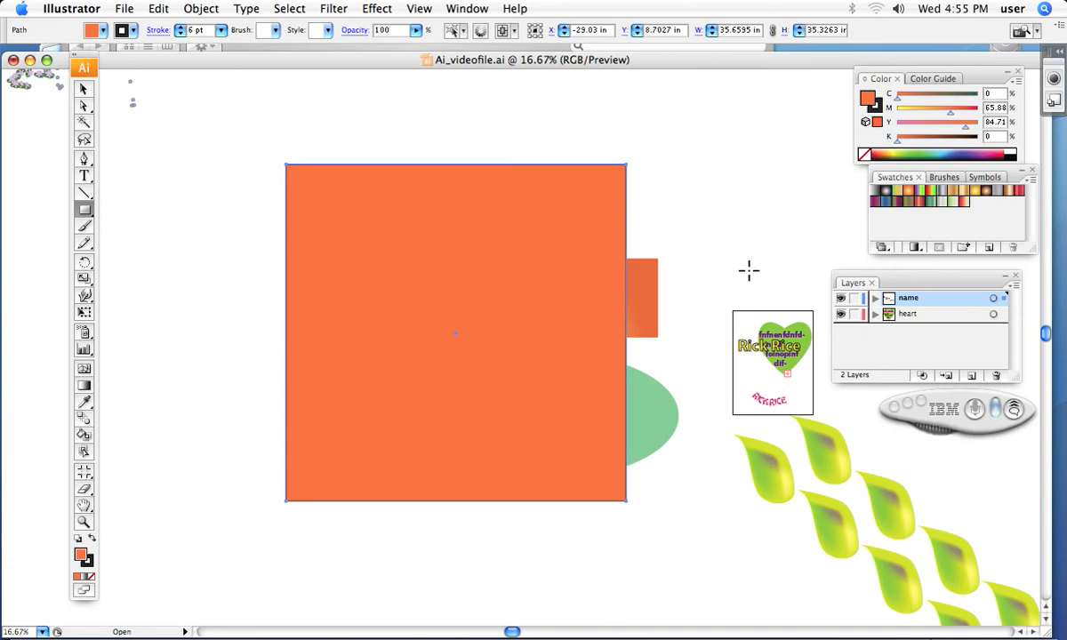
Fill the large square dark blue and draw a mustard-yellow rectangle about 24 × 26 in inside it
click(963, 155)
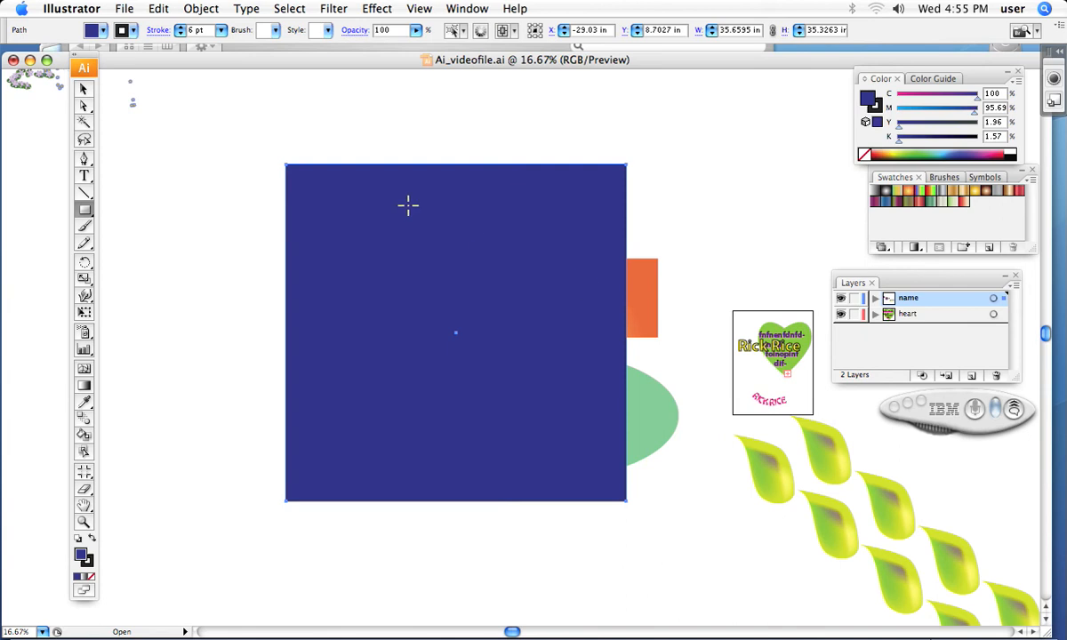
drag(347, 211, 577, 460)
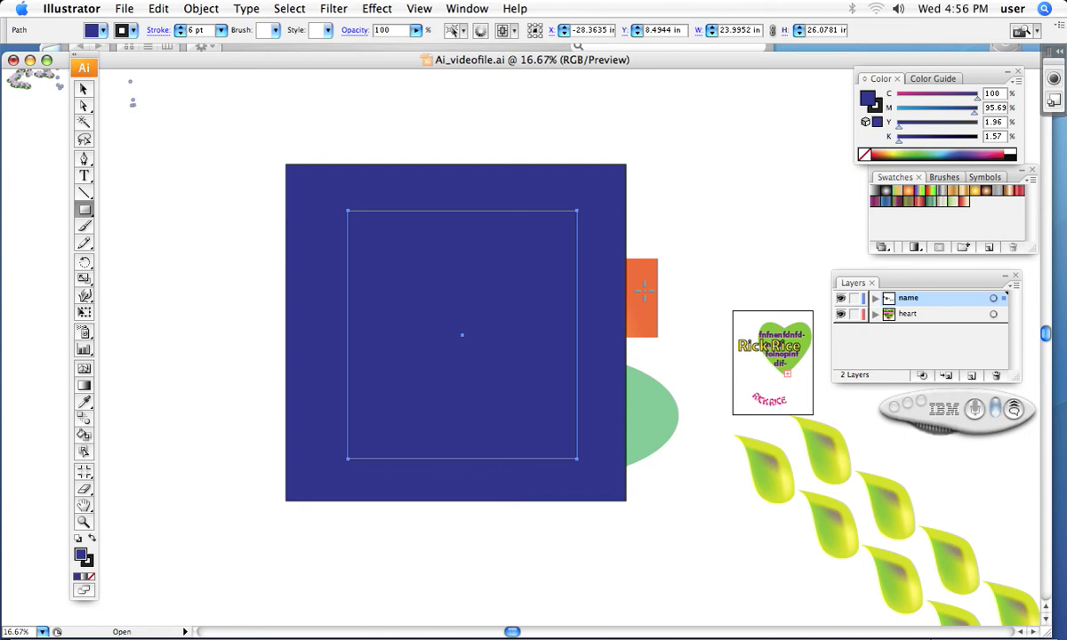
click(897, 153)
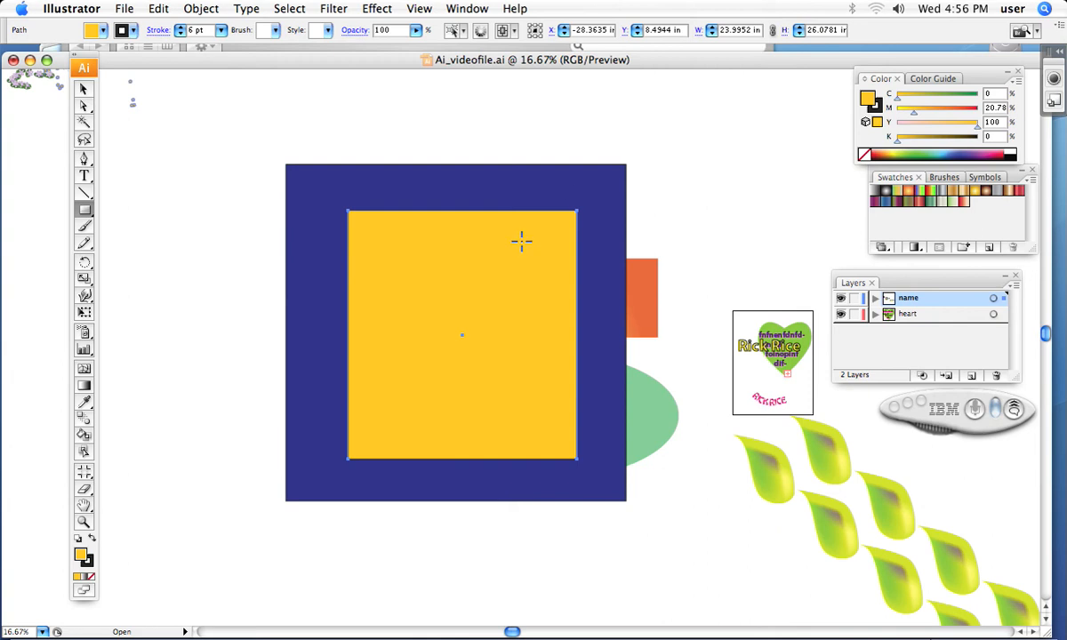
click(863, 157)
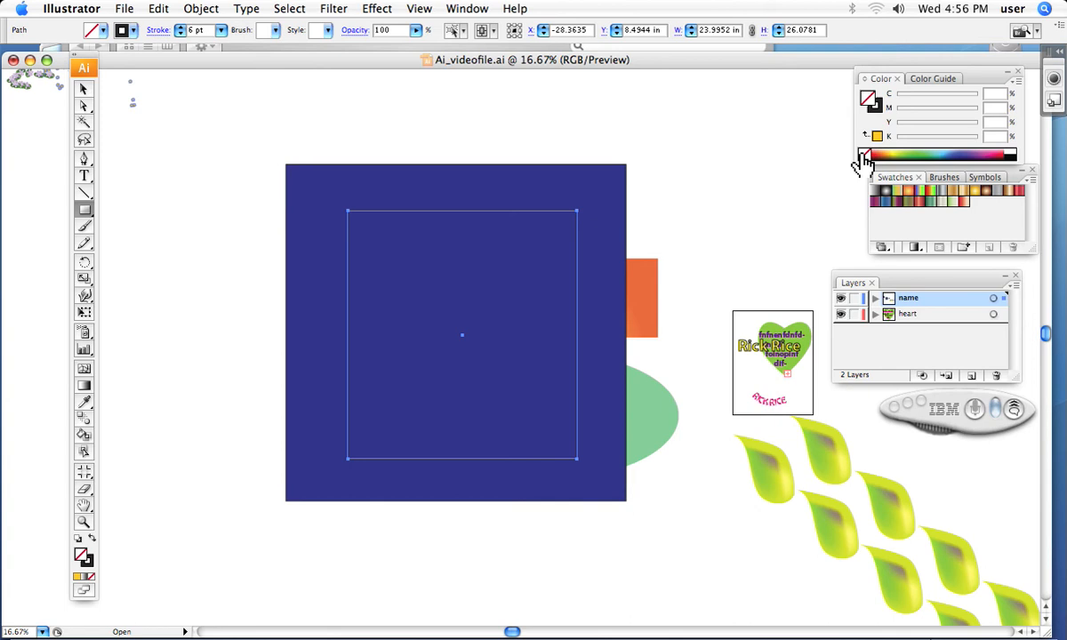
click(893, 154)
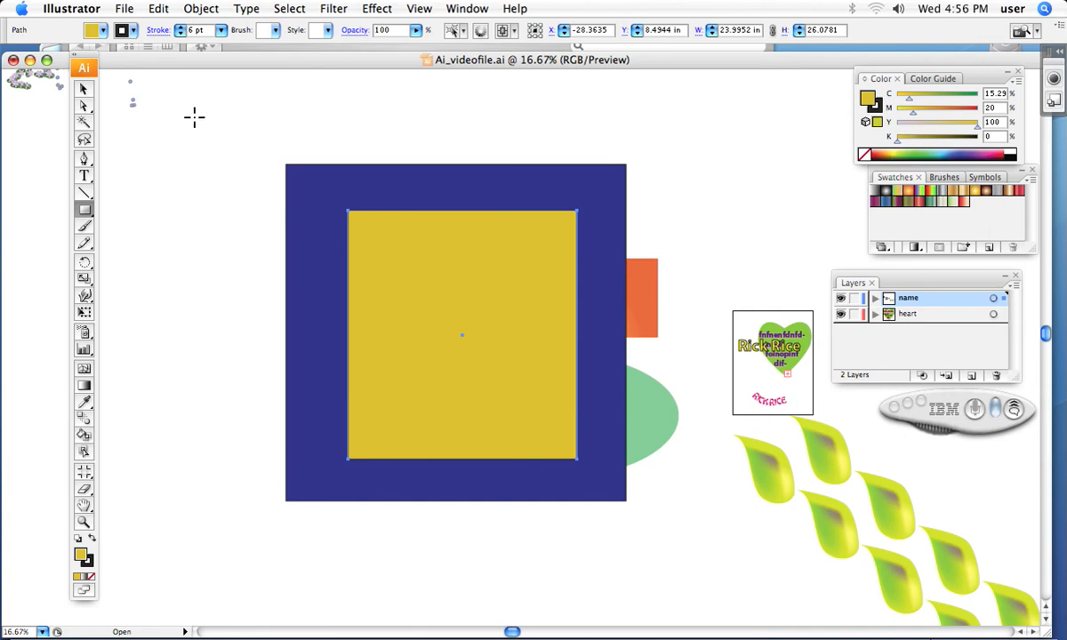
Select both the inner rectangle and the blue square and make them into a compound path
click(83, 89)
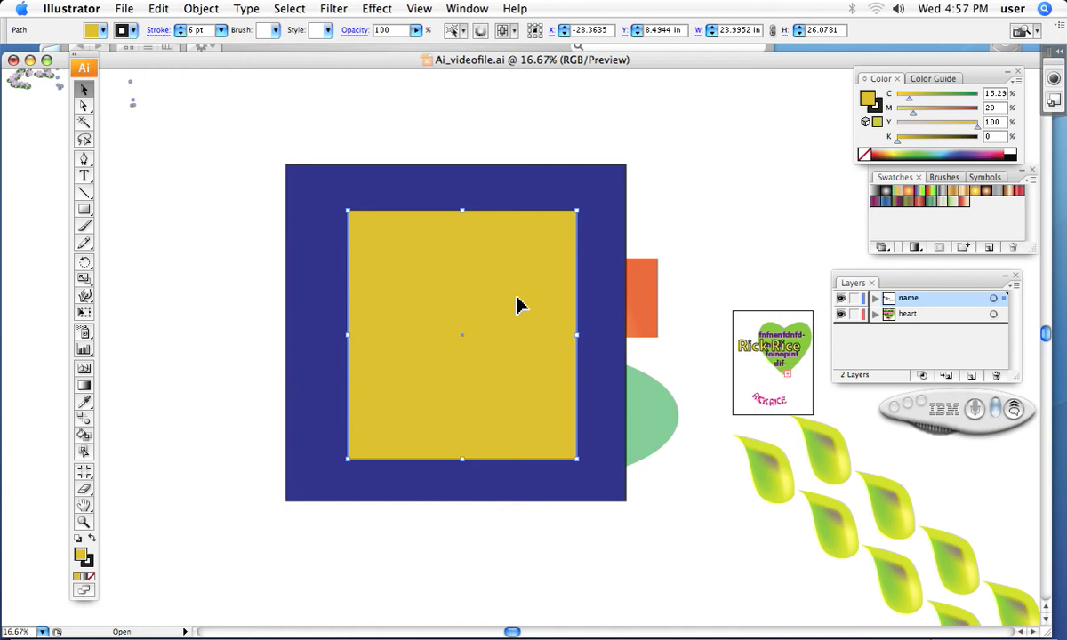
shift+click(313, 196)
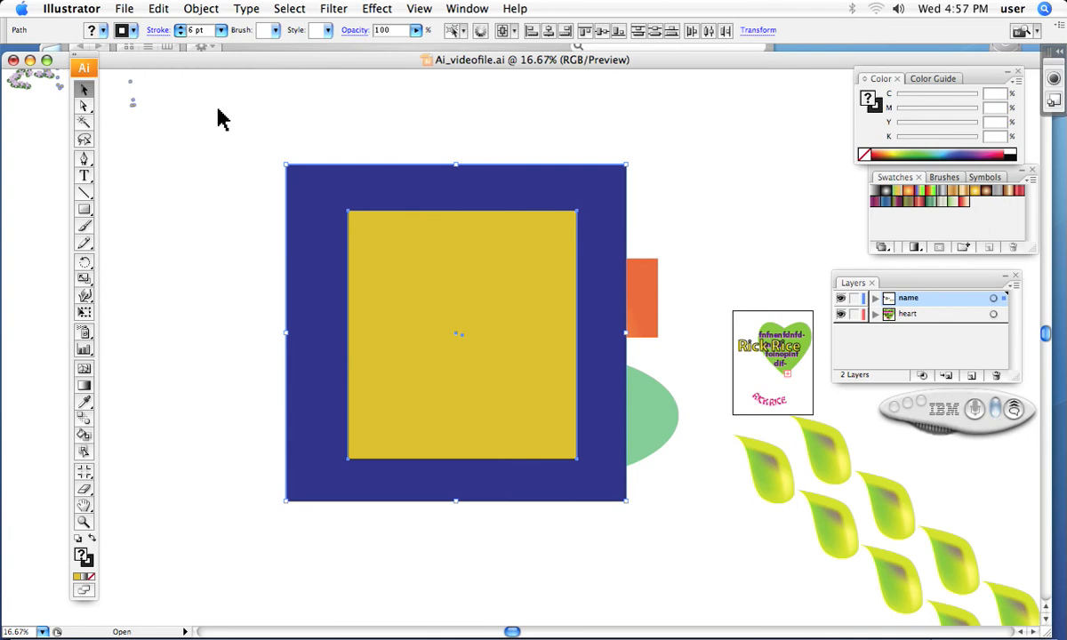
click(213, 11)
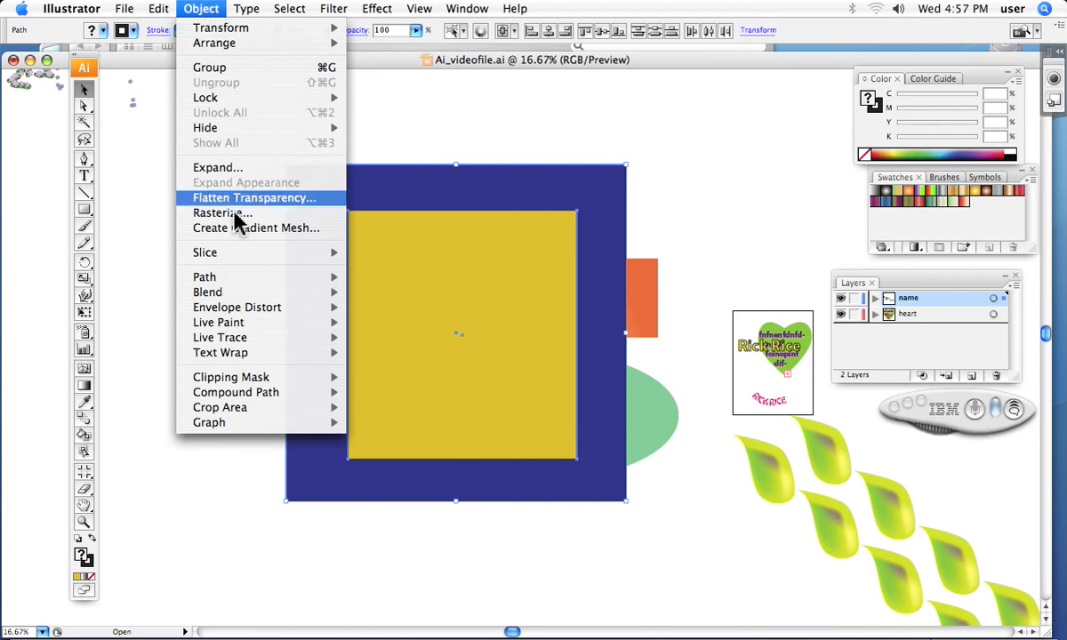
mouse_move(233, 402)
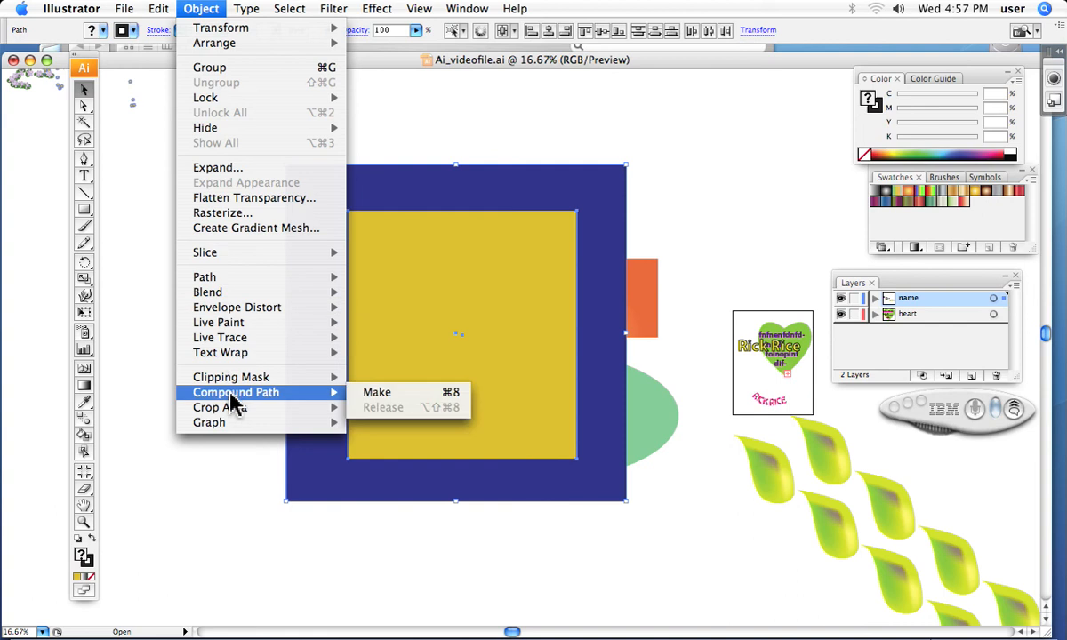
click(389, 400)
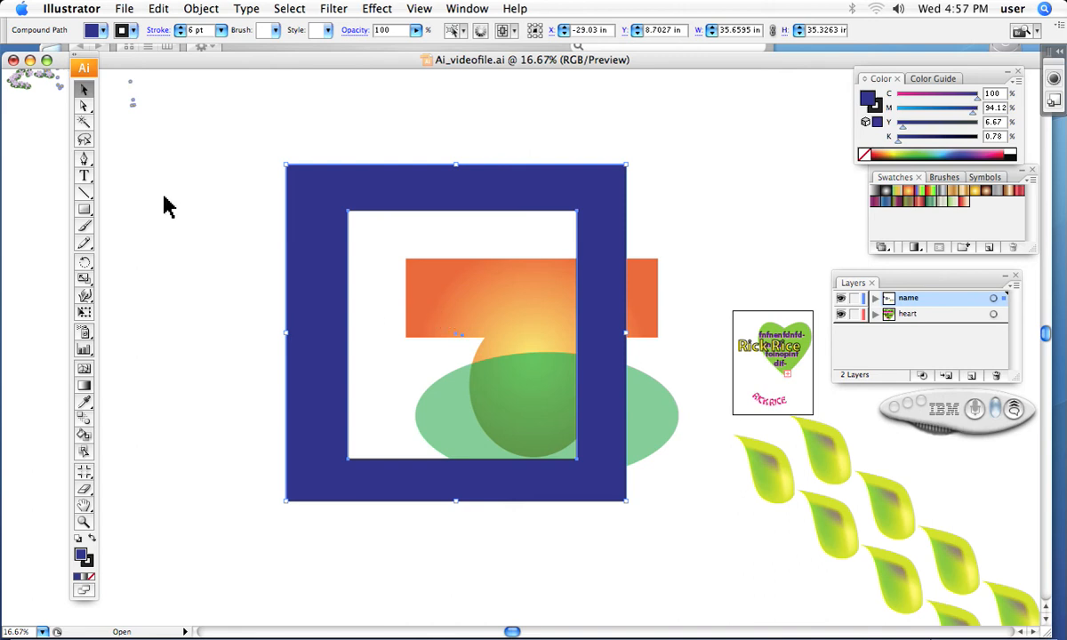
Select only the compound path's inner rectangle with the Group Selection Tool and reposition the opening within the blue frame, ending near its upper edge
click(85, 107)
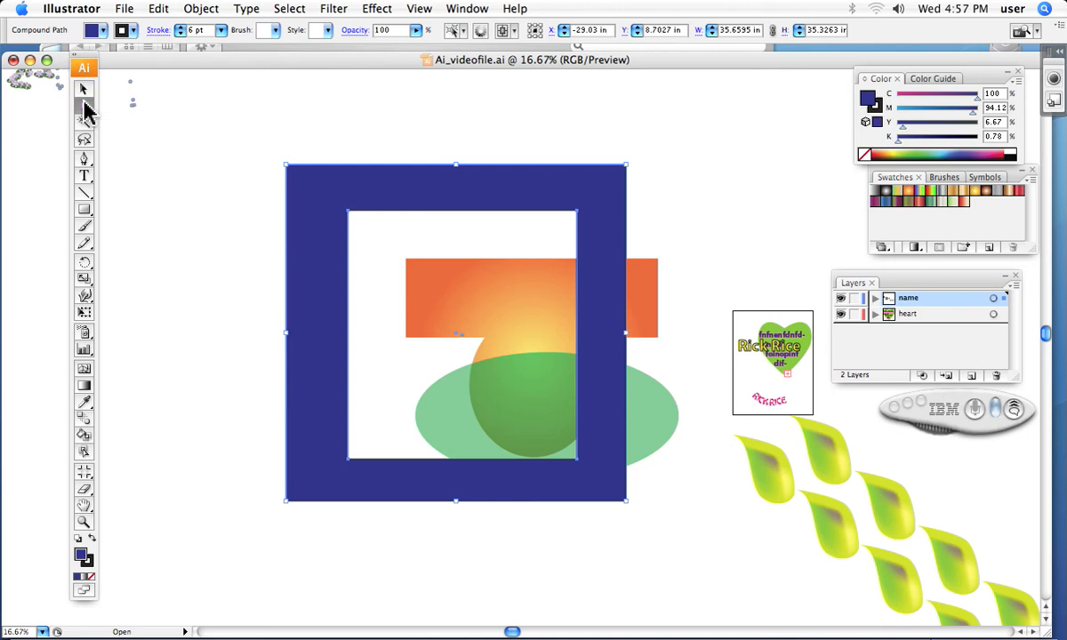
drag(86, 110, 117, 135)
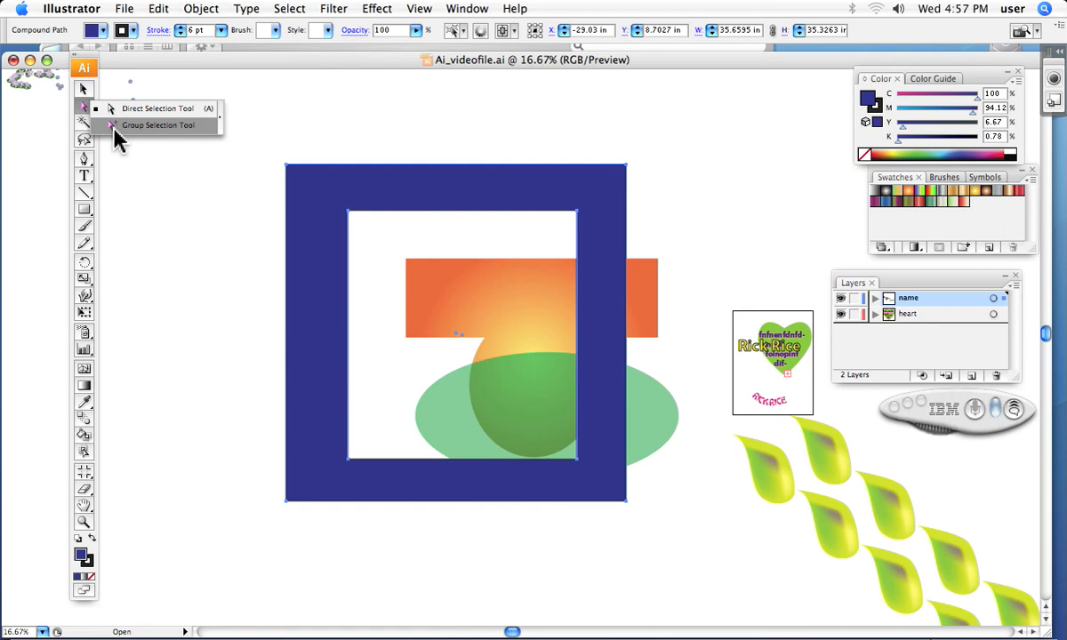
mouse_move(114, 128)
mouse_down()
mouse_move(159, 221)
mouse_move(116, 126)
mouse_up()
click(171, 218)
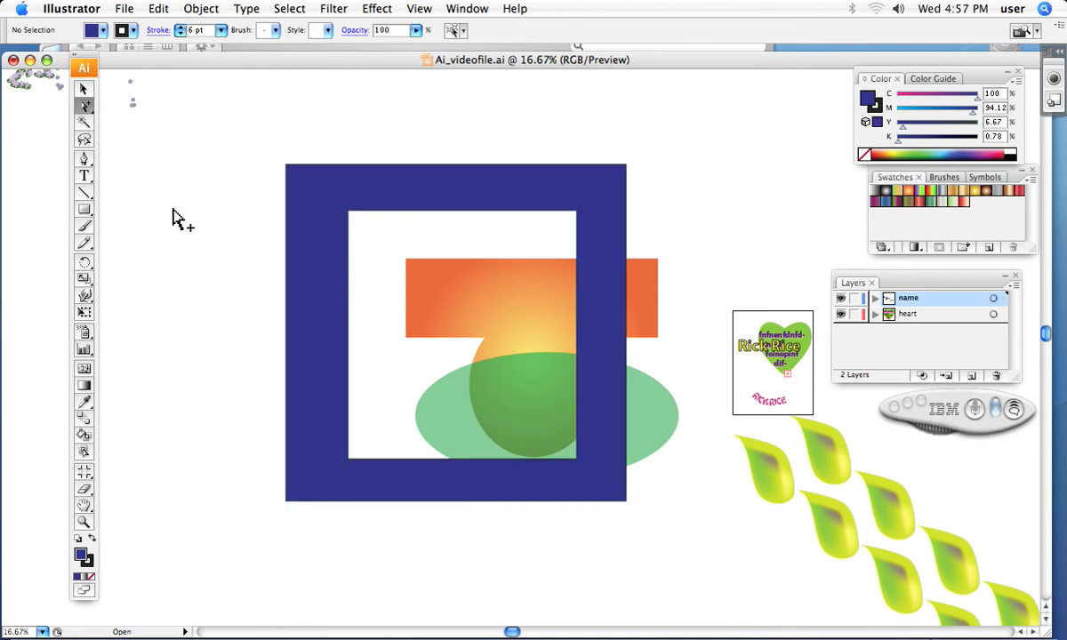
click(376, 211)
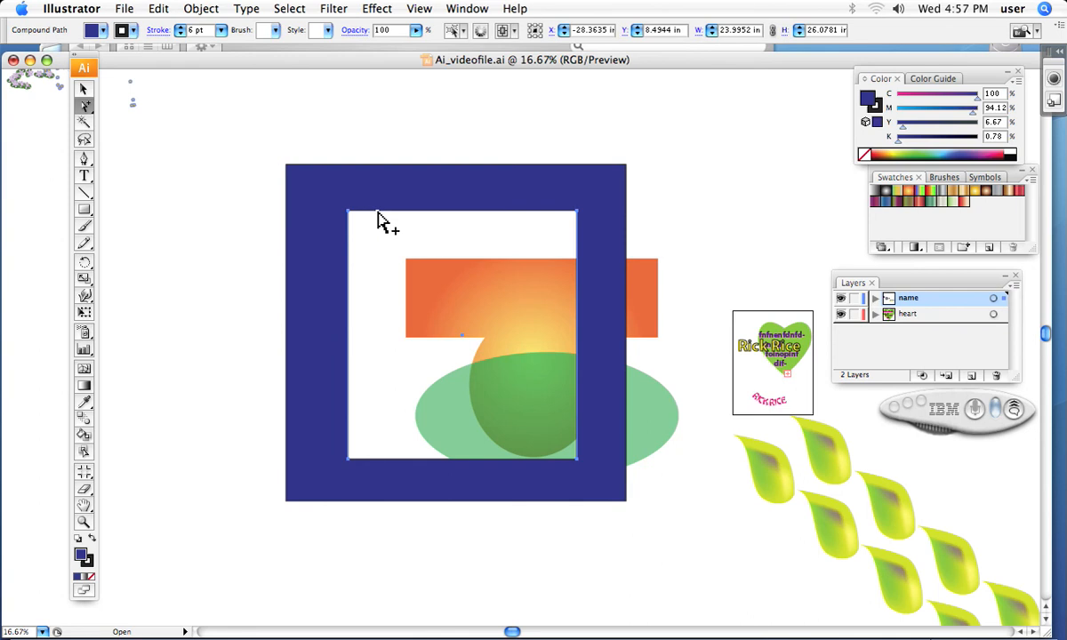
drag(378, 212, 331, 191)
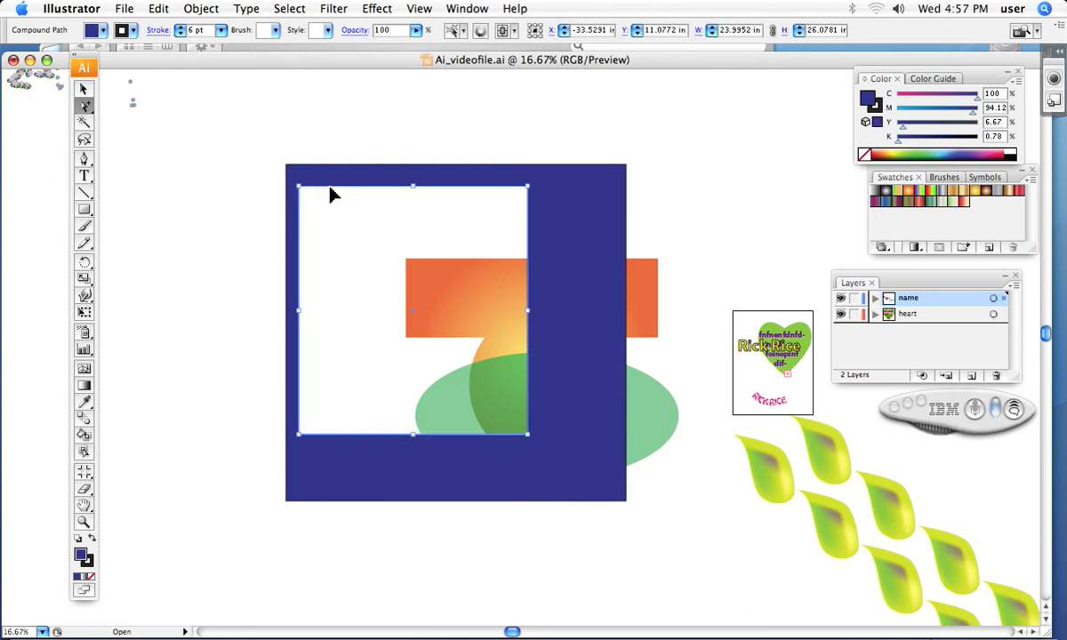
key(super+equal)
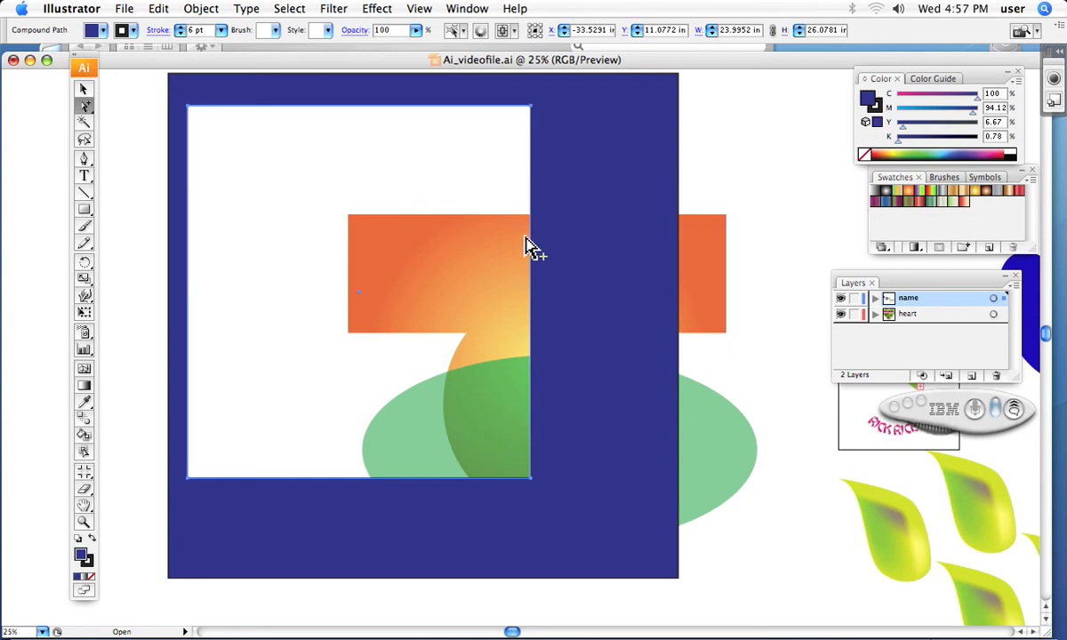
drag(535, 252, 630, 320)
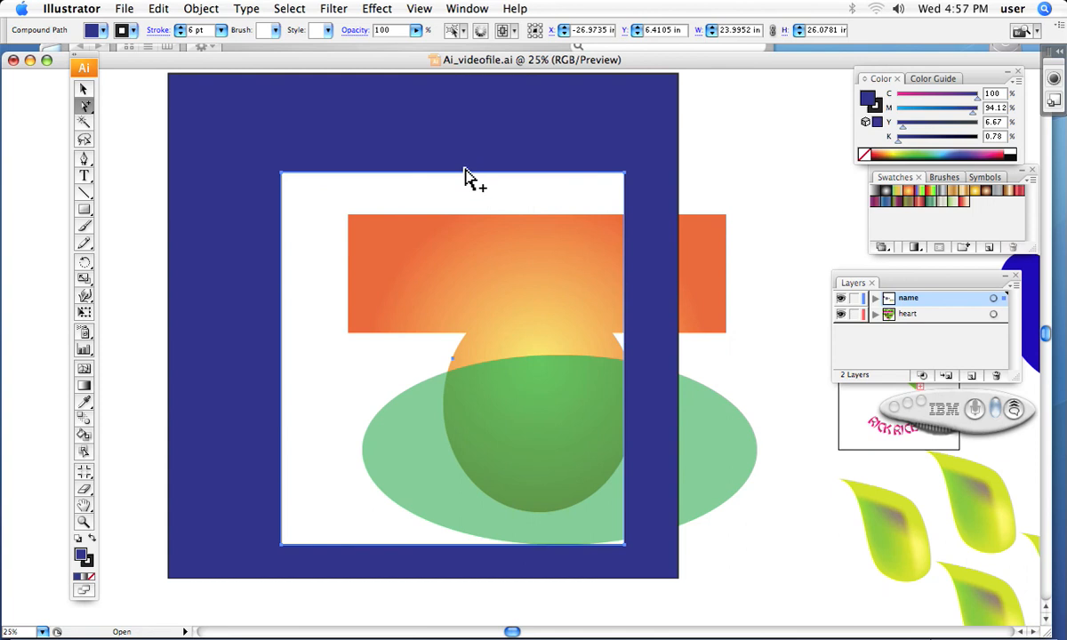
drag(470, 181, 449, 92)
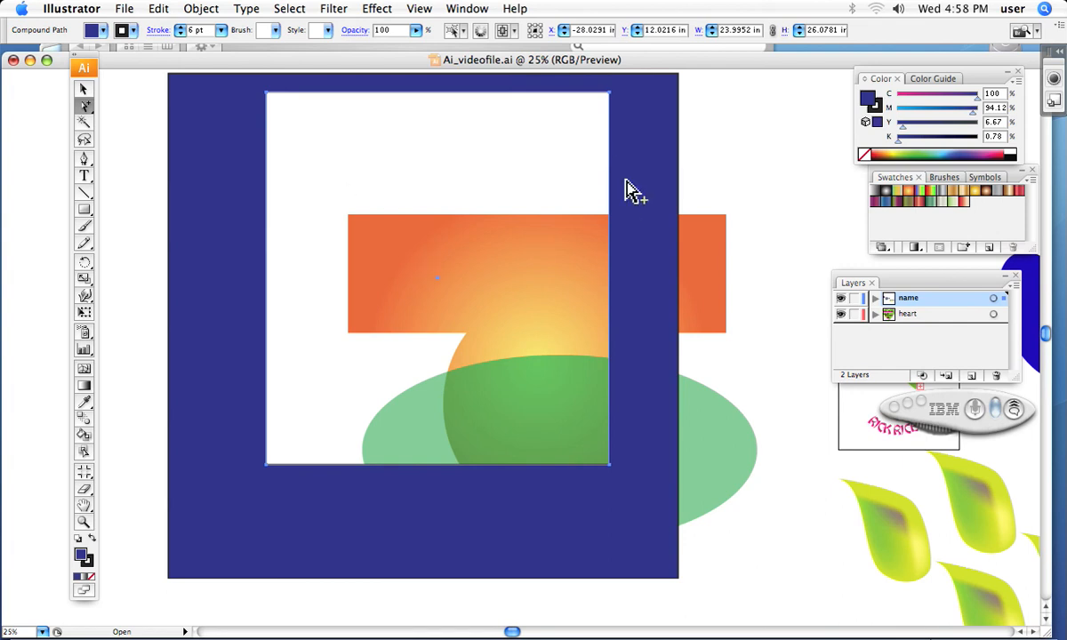
click(205, 9)
mouse_move(230, 394)
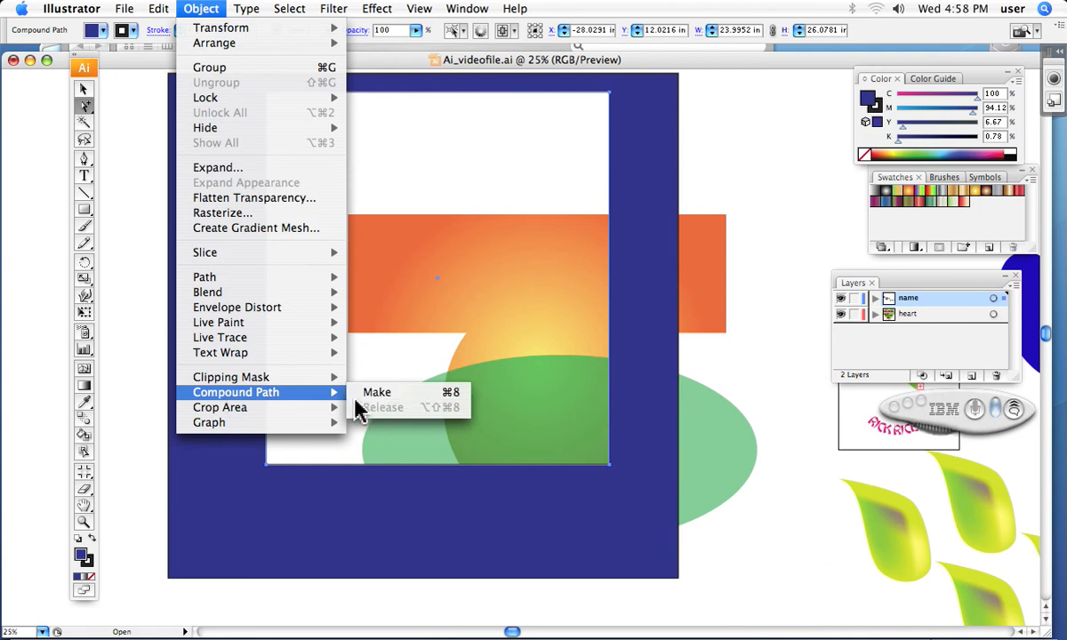
click(131, 282)
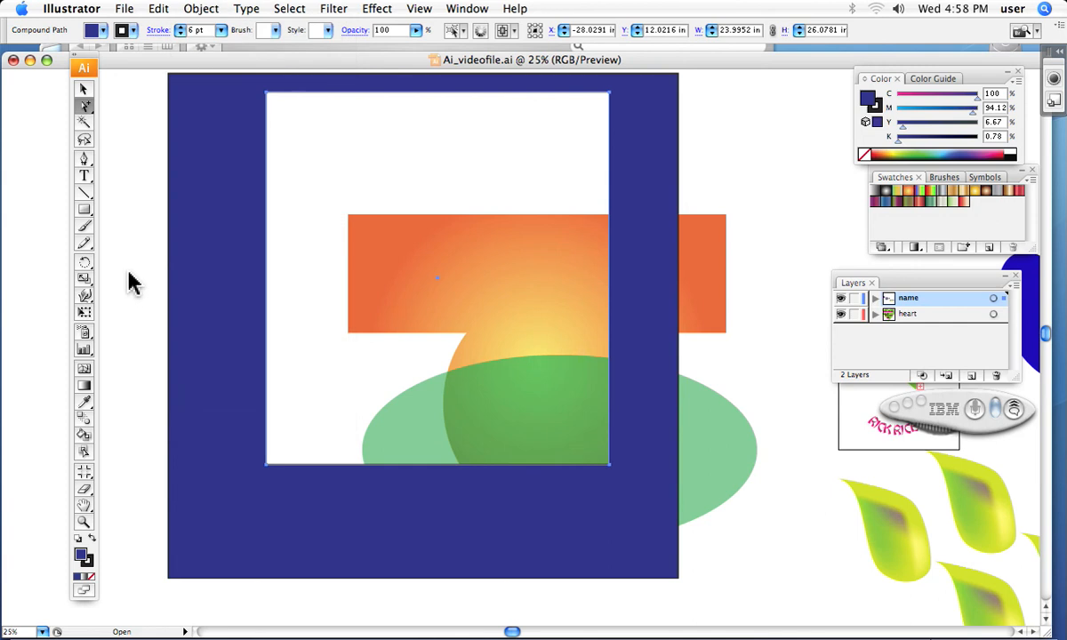
Select the whole blue compound path, including its inner opening, and delete it
key(super)
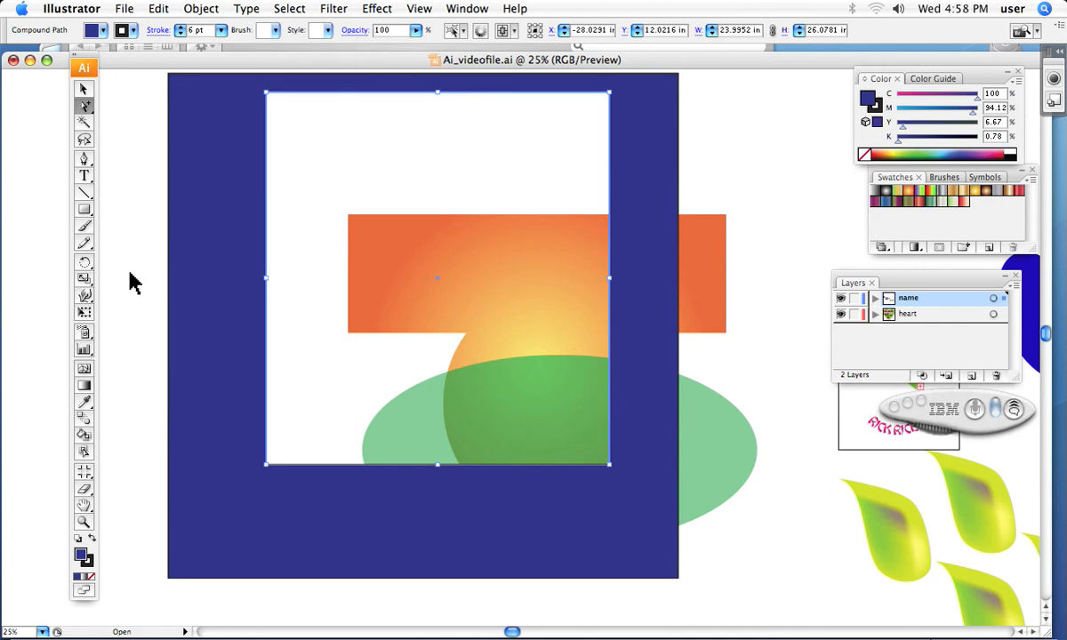
key(super+minus)
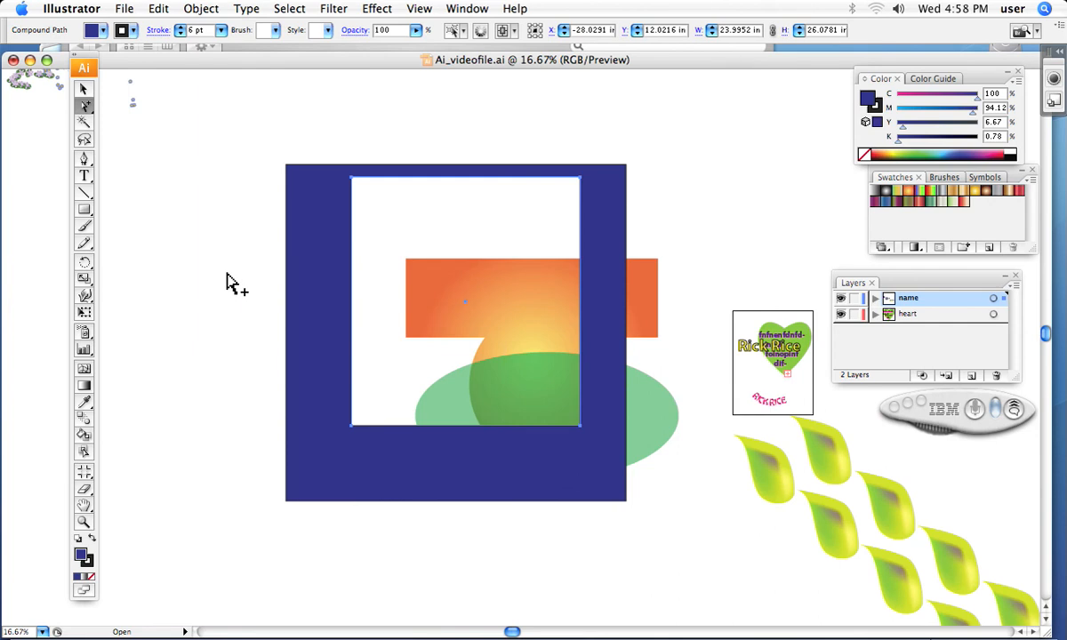
click(309, 250)
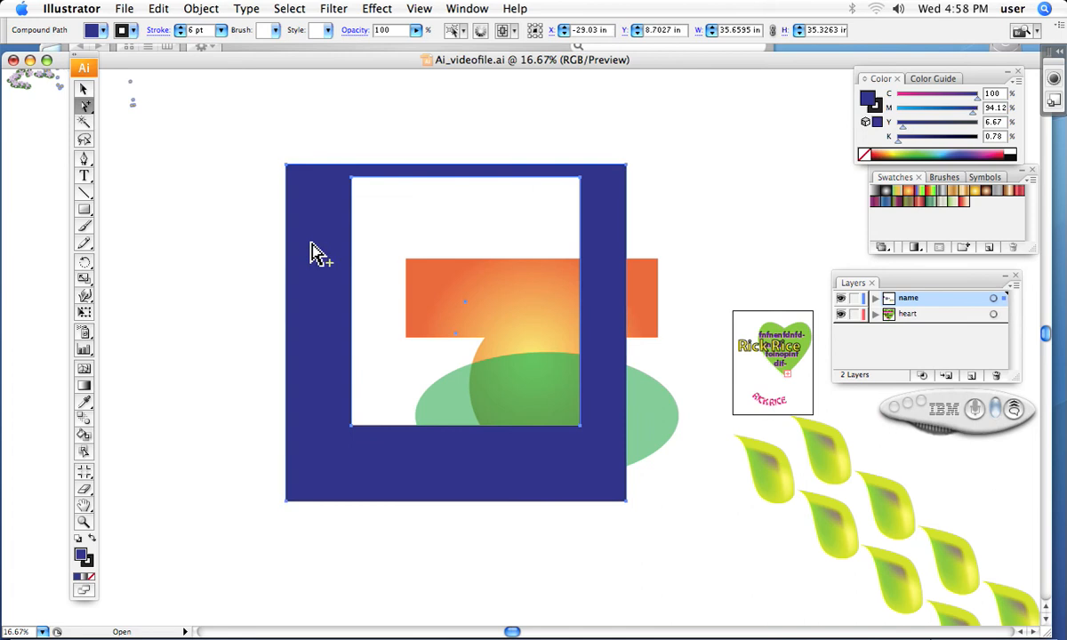
key(Delete)
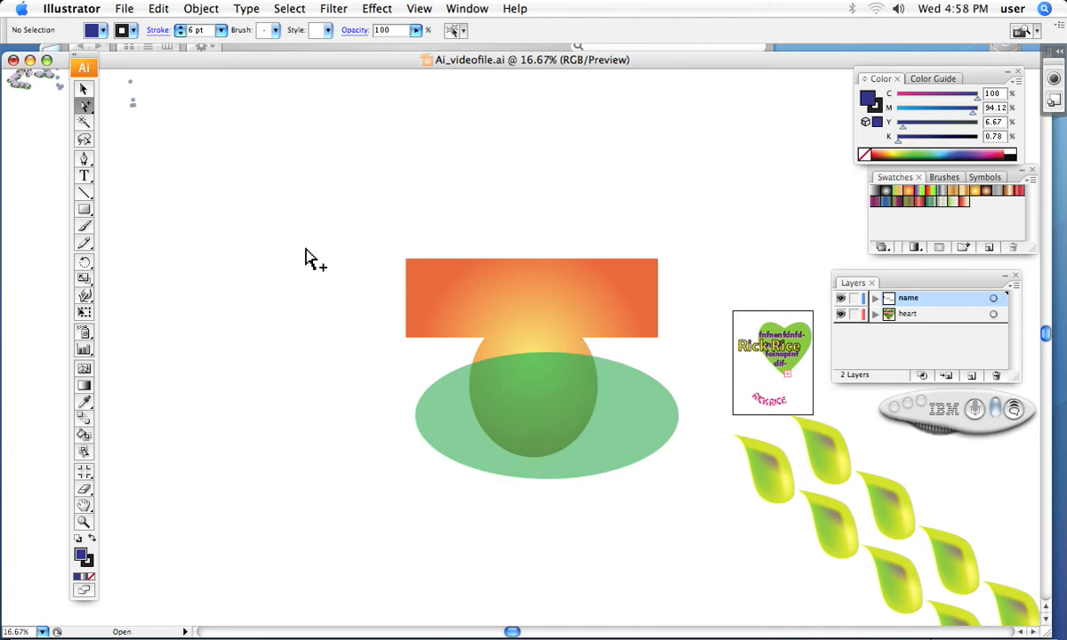
Draw a rectangle about 36.4 × 38.4 in over the orange and green shapes and fill it bright yellow
click(86, 212)
drag(230, 139, 577, 504)
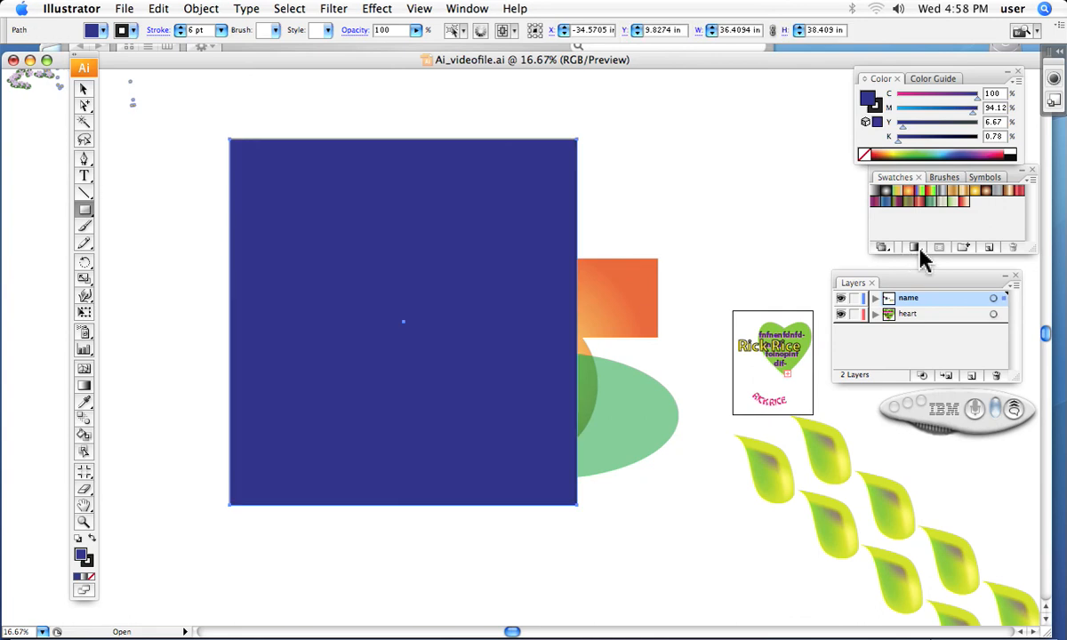
click(901, 151)
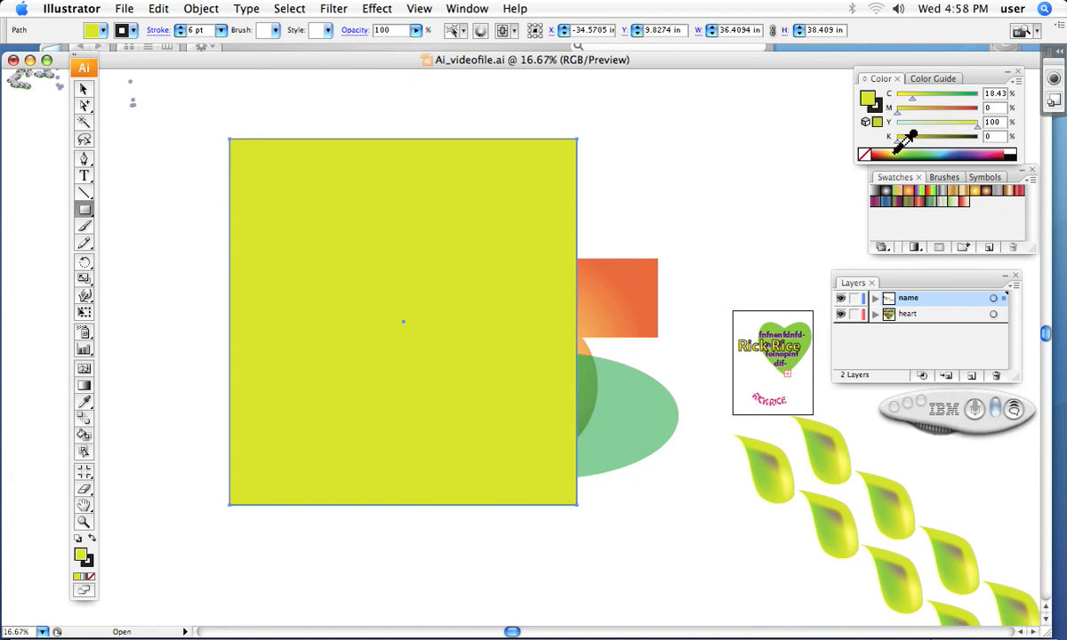
click(901, 153)
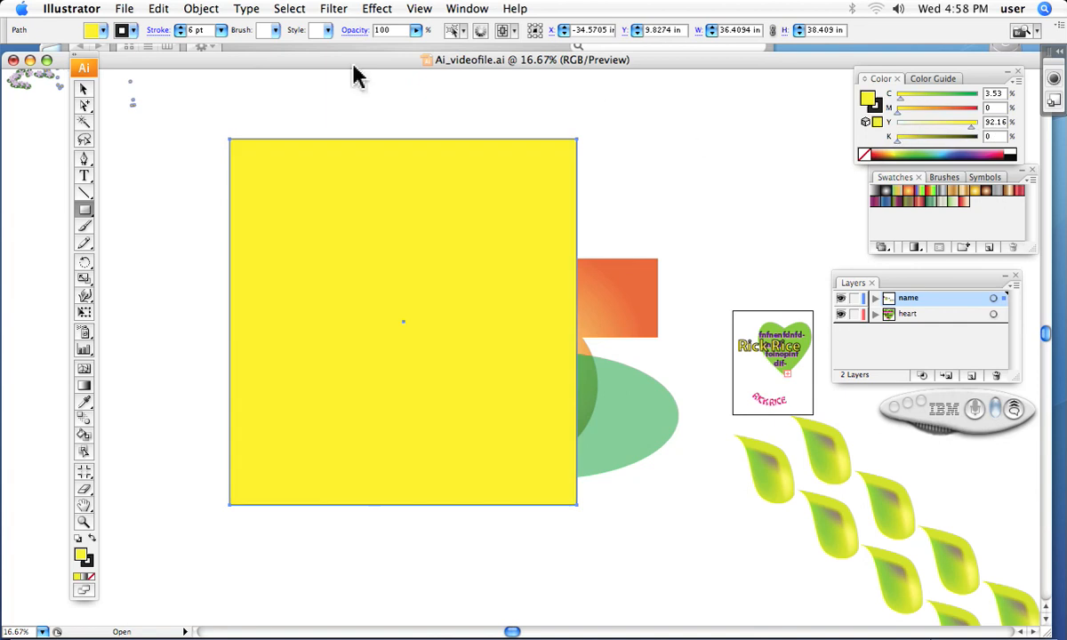
Open the Borders_Geometric brush library, place it beside the yellow rectangle and enlarge it to show more brushes
click(468, 9)
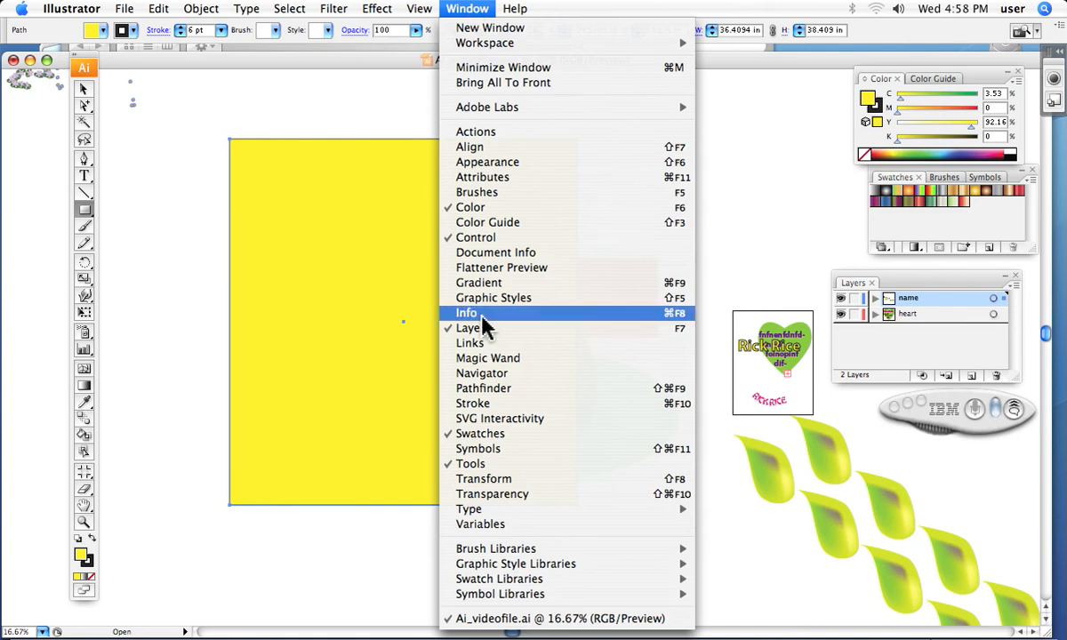
mouse_move(488, 553)
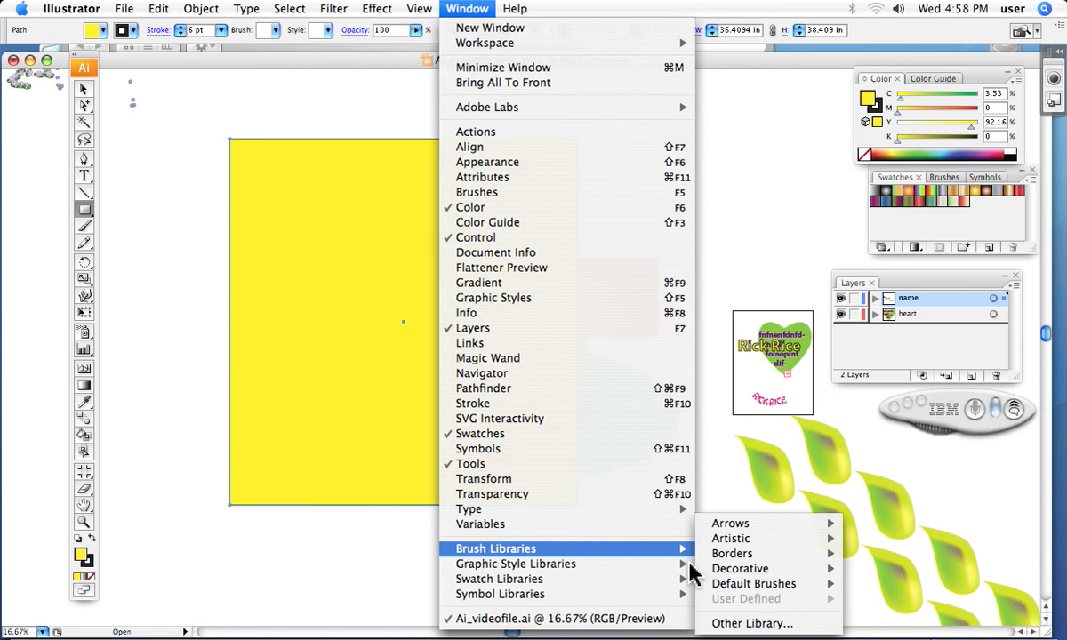
mouse_move(749, 558)
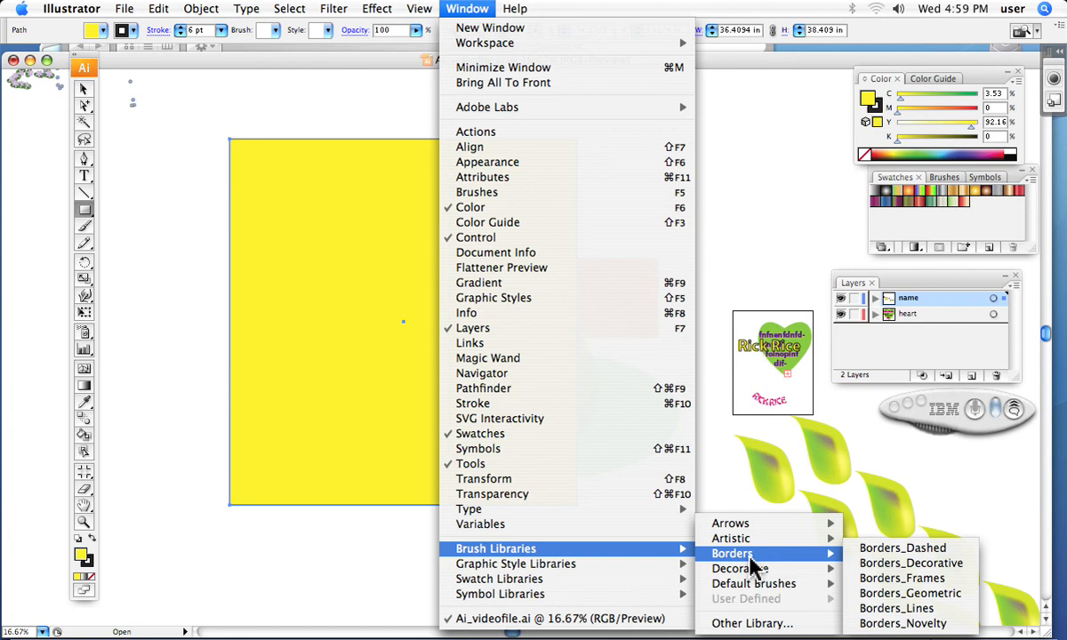
click(898, 593)
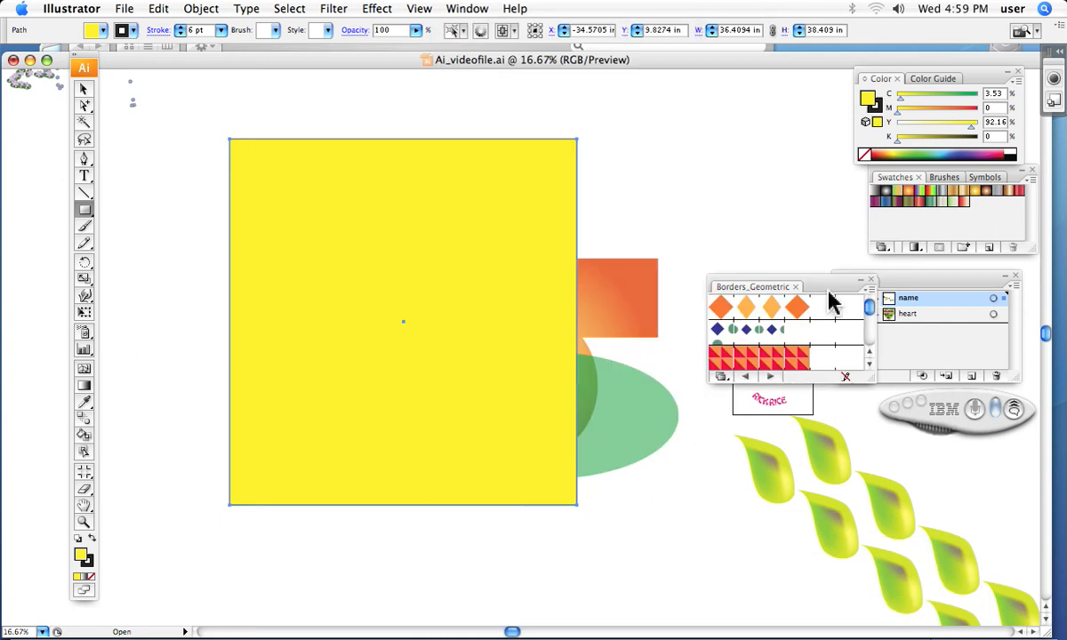
drag(828, 288, 749, 129)
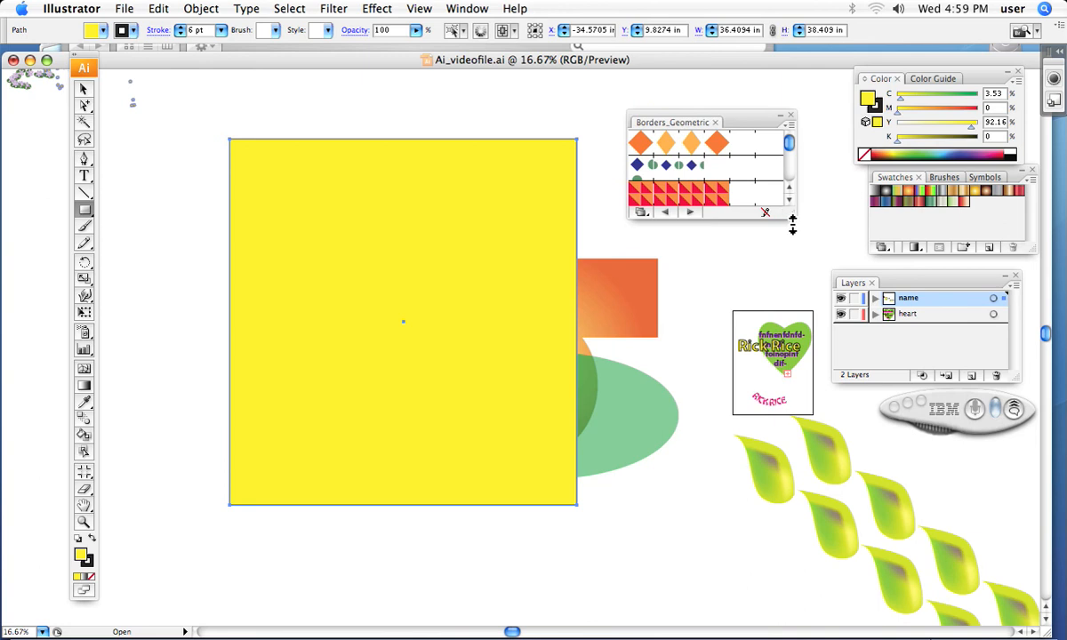
drag(791, 222, 811, 530)
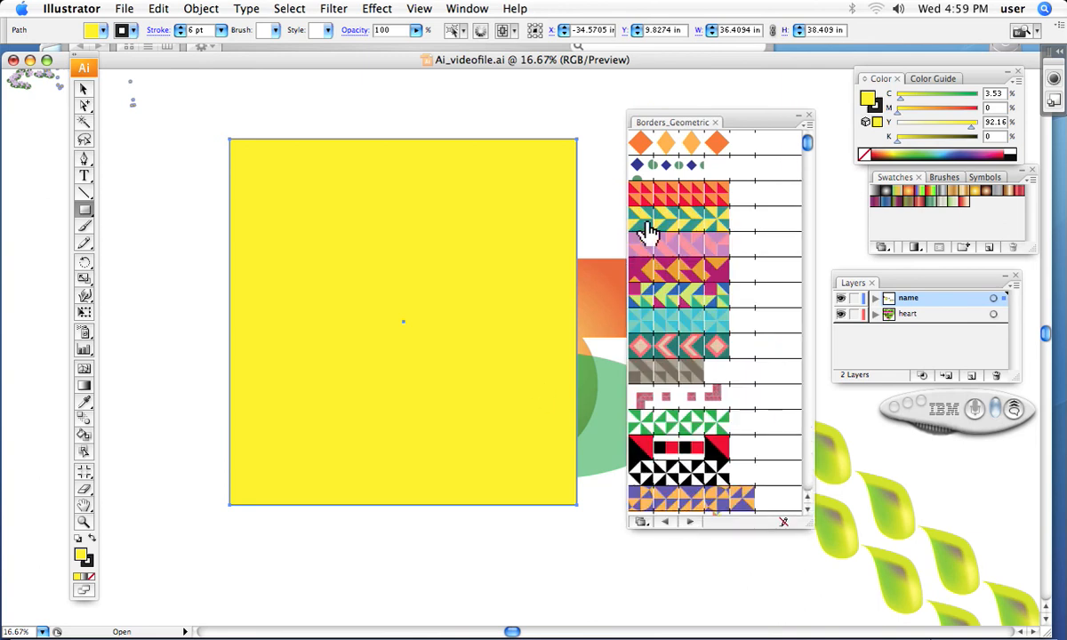
Apply the red and orange triangle border brush to the yellow rectangle and set its stroke weight to 8 pt
click(665, 201)
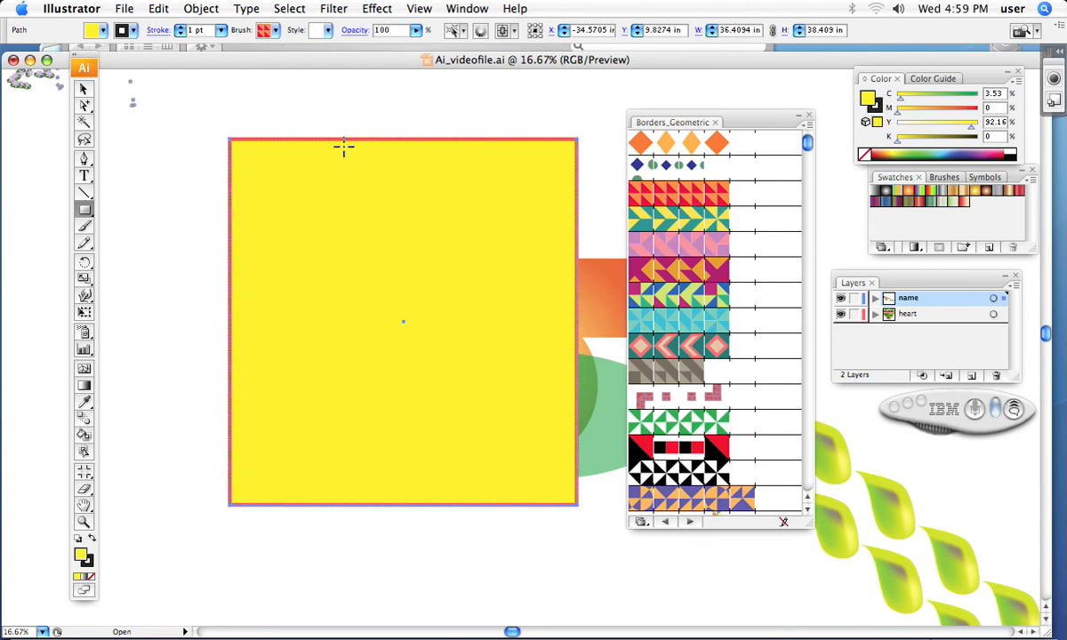
click(180, 28)
click(179, 27)
click(179, 27)
click(179, 27)
click(180, 28)
click(180, 28)
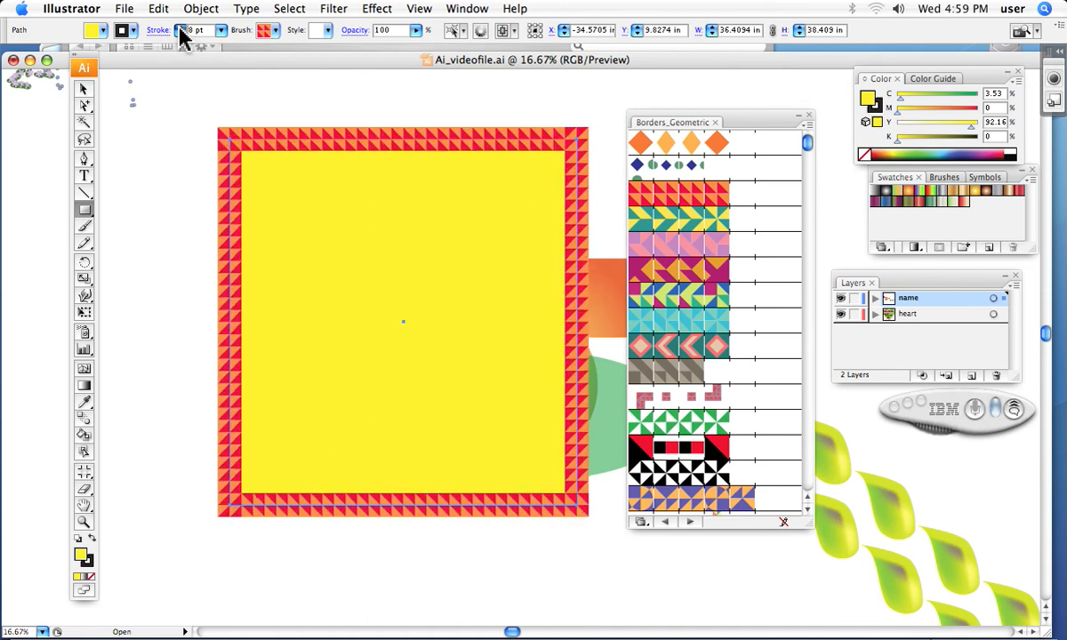
Increase the triangle border's stroke weight to 12 pt
click(180, 28)
click(179, 27)
click(180, 28)
click(180, 27)
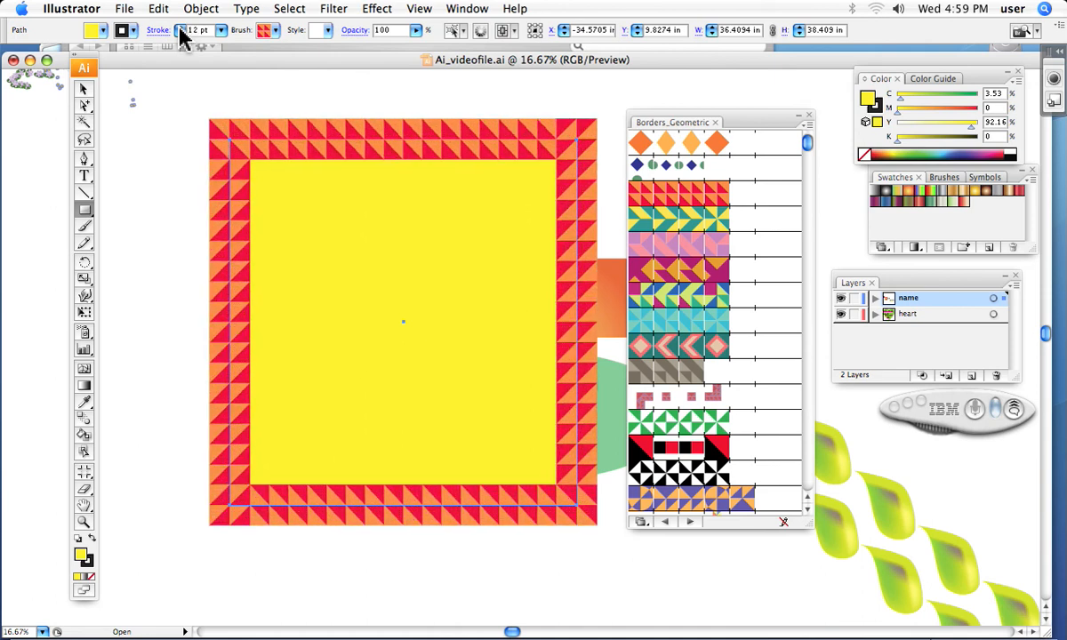
Try several geometric border brushes on the yellow rectangle and settle on the magenta and orange Geometric 12 brush
click(690, 304)
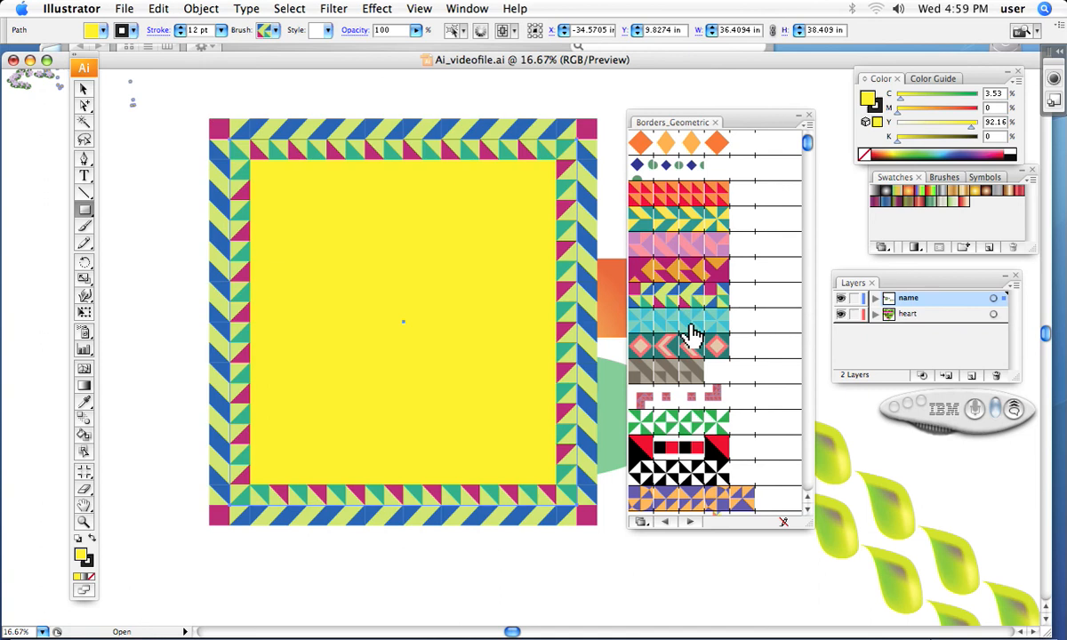
click(690, 327)
click(685, 373)
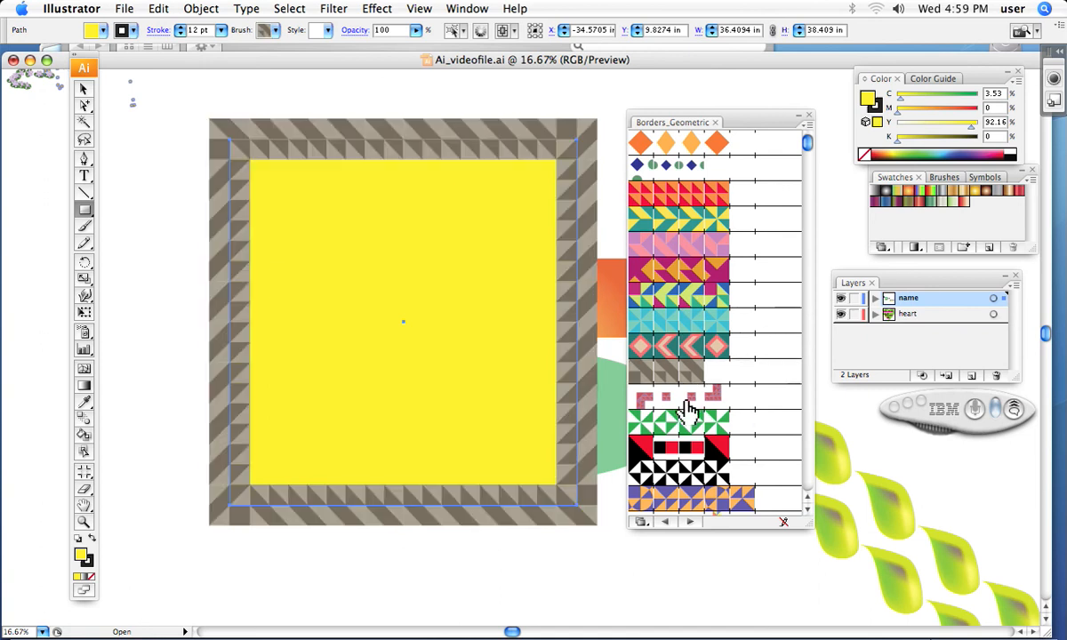
click(684, 280)
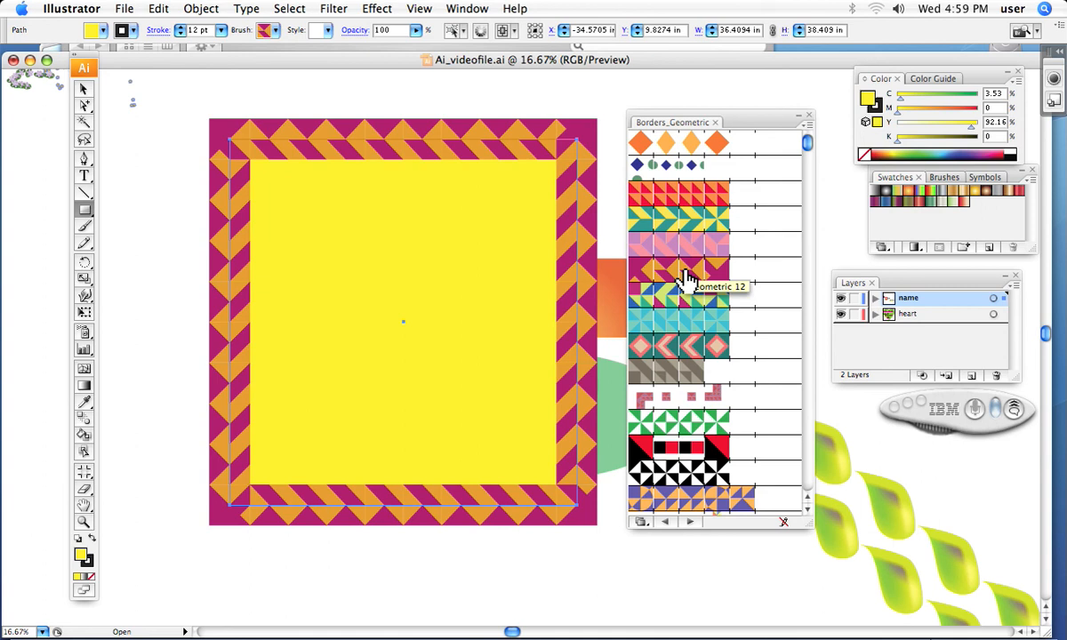
Expand the appearance of the bordered yellow rectangle so the brush pattern becomes individual editable shapes
click(83, 92)
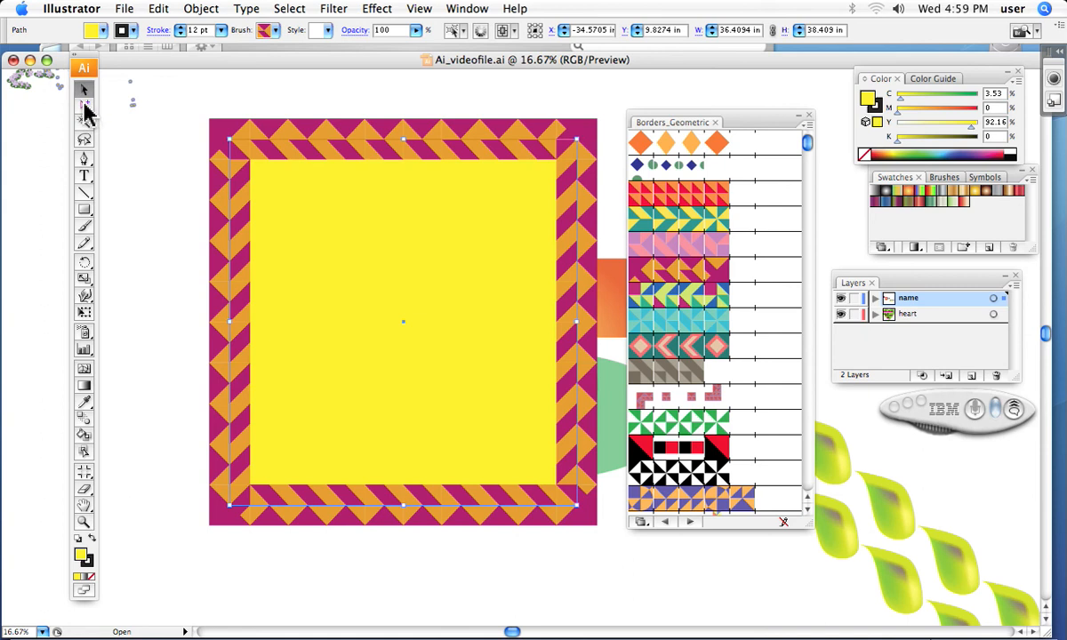
mouse_move(84, 108)
mouse_down()
mouse_move(110, 111)
mouse_move(84, 99)
mouse_up()
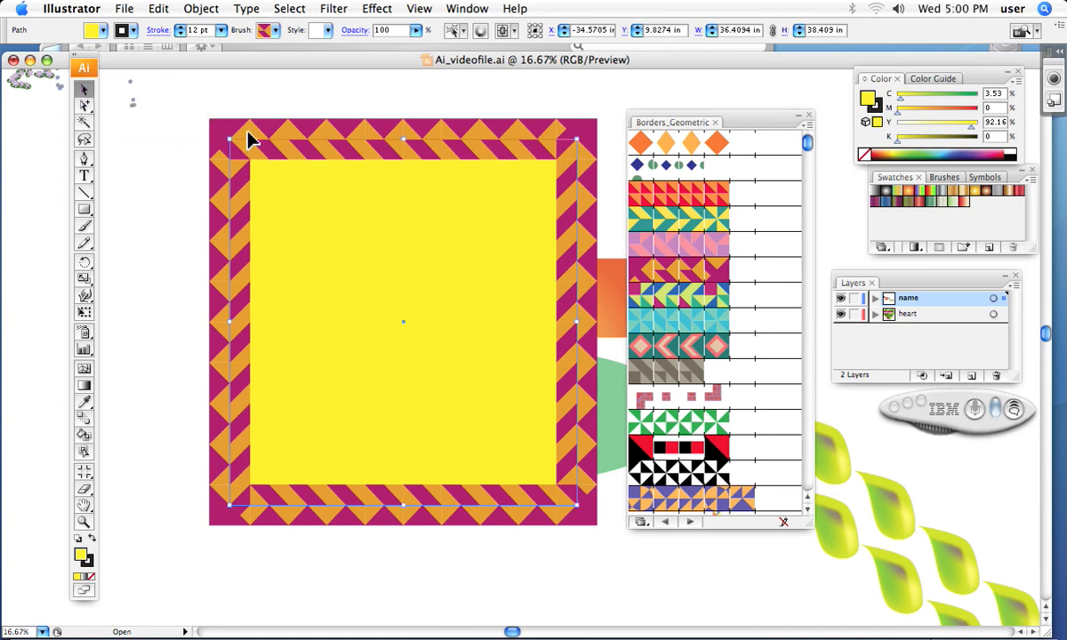
click(210, 11)
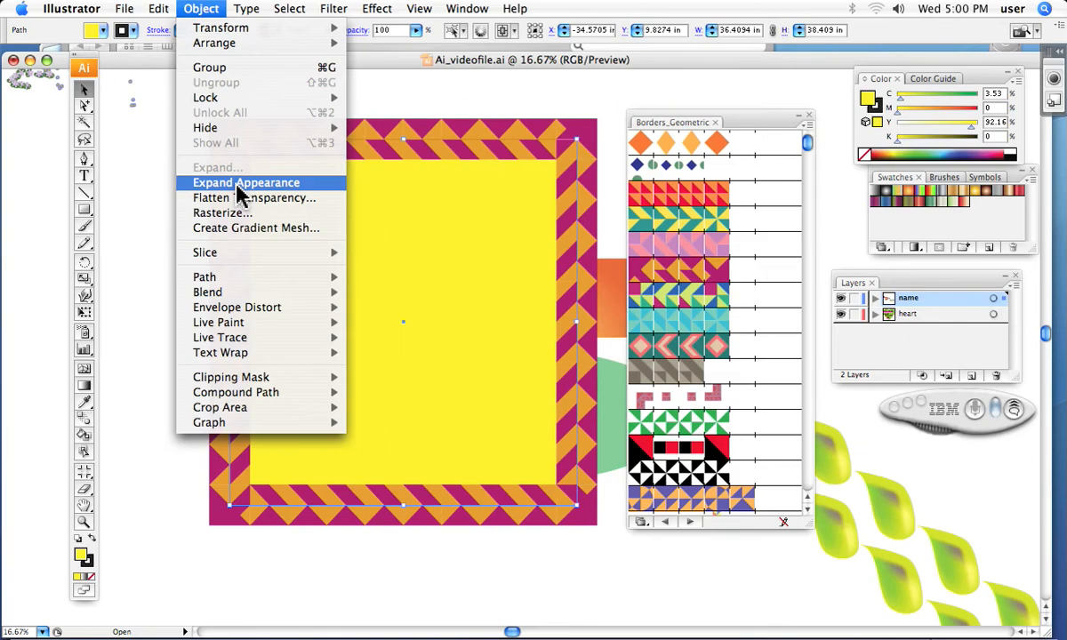
click(238, 184)
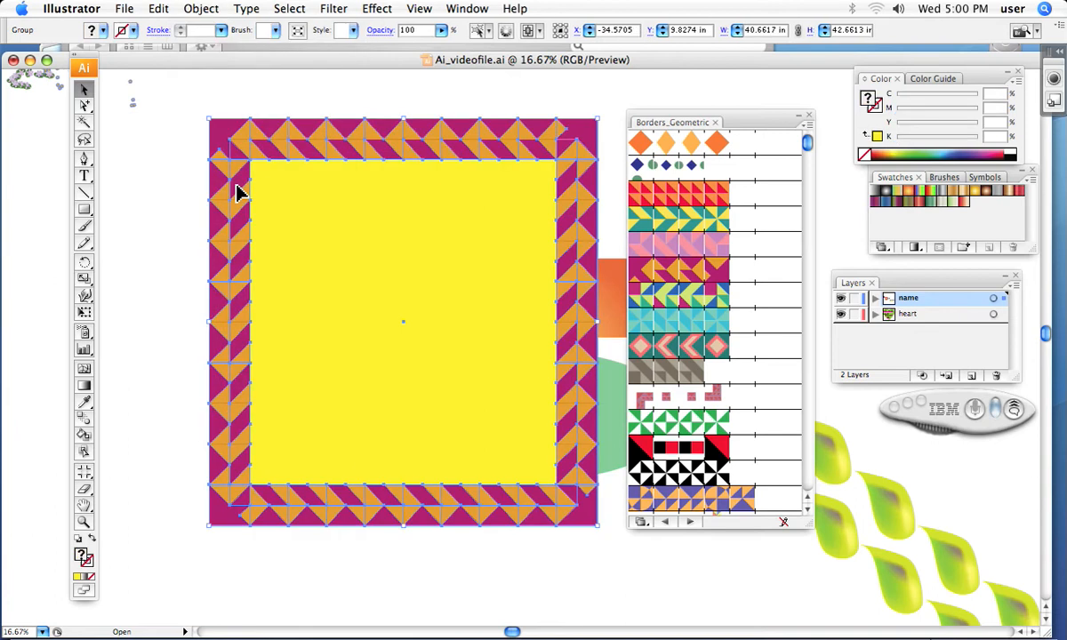
Directly select two adjacent magenta parallelograms in the border's top strip, try gradient swatches, and fill them with the red-to-white gradient
key(super+equal)
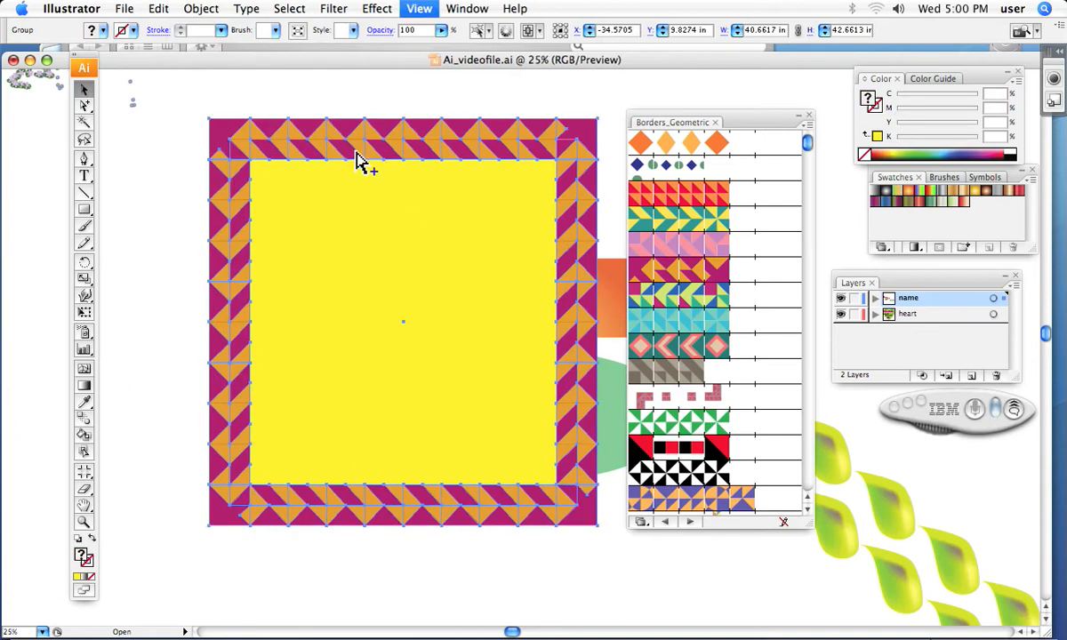
drag(278, 191, 403, 383)
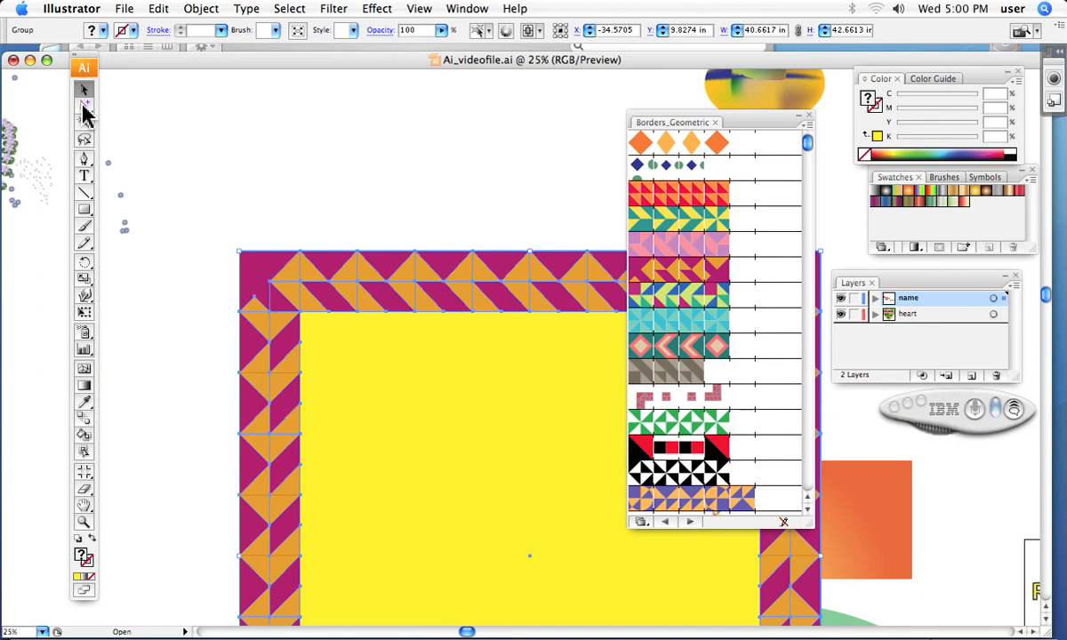
drag(84, 107, 135, 111)
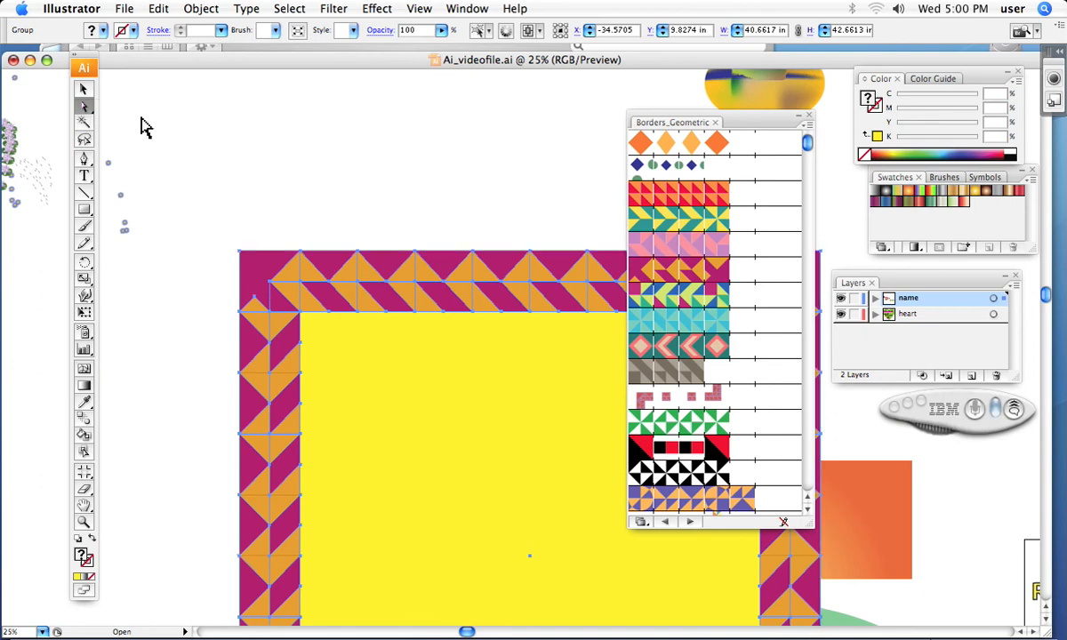
click(249, 164)
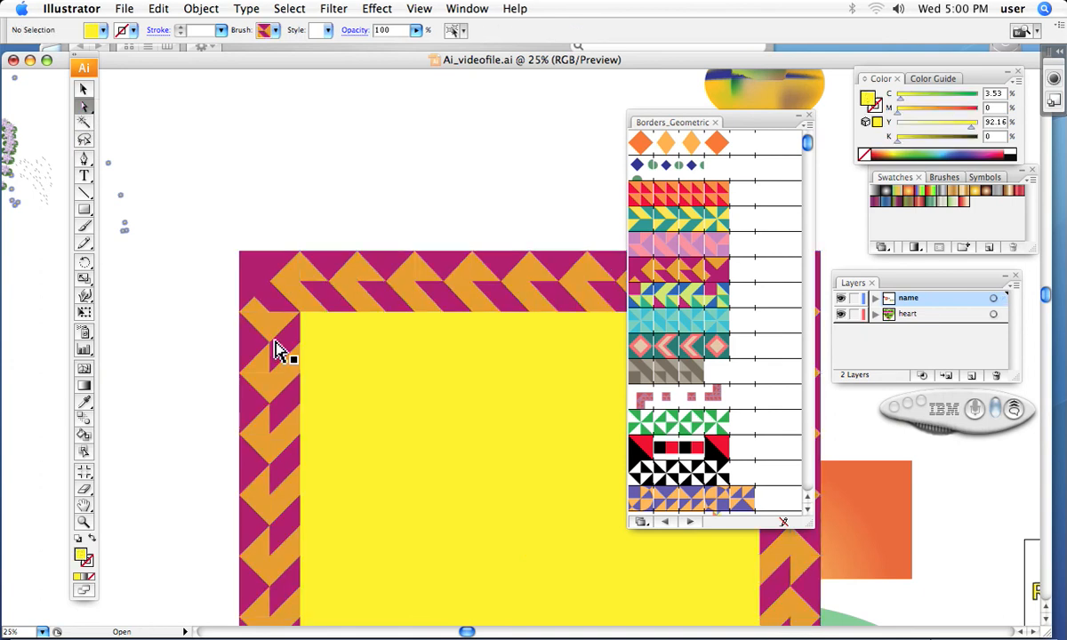
click(382, 307)
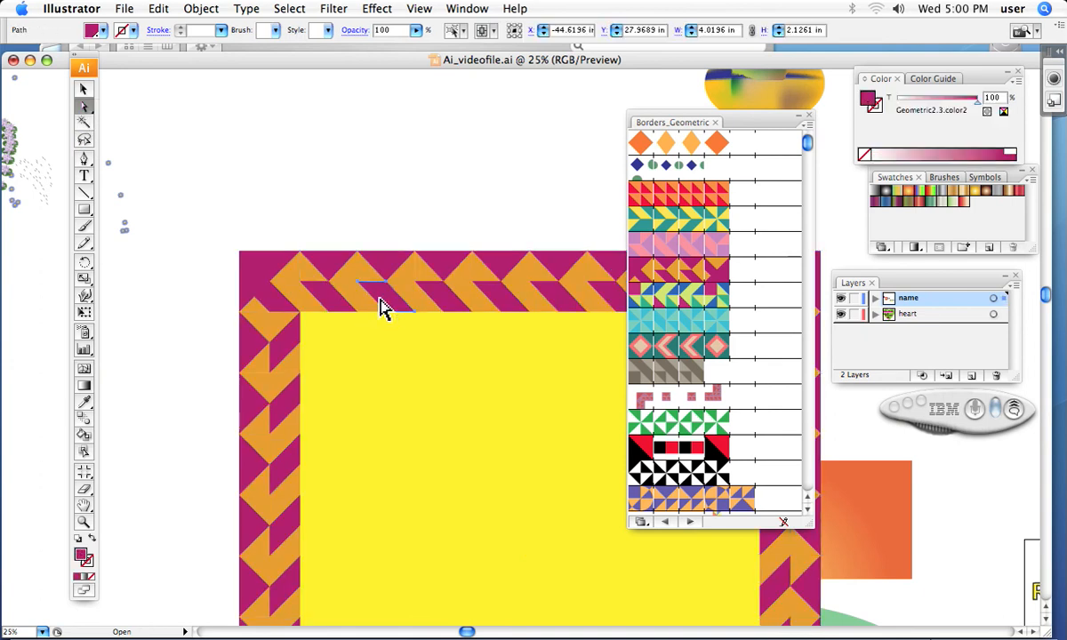
shift+click(454, 304)
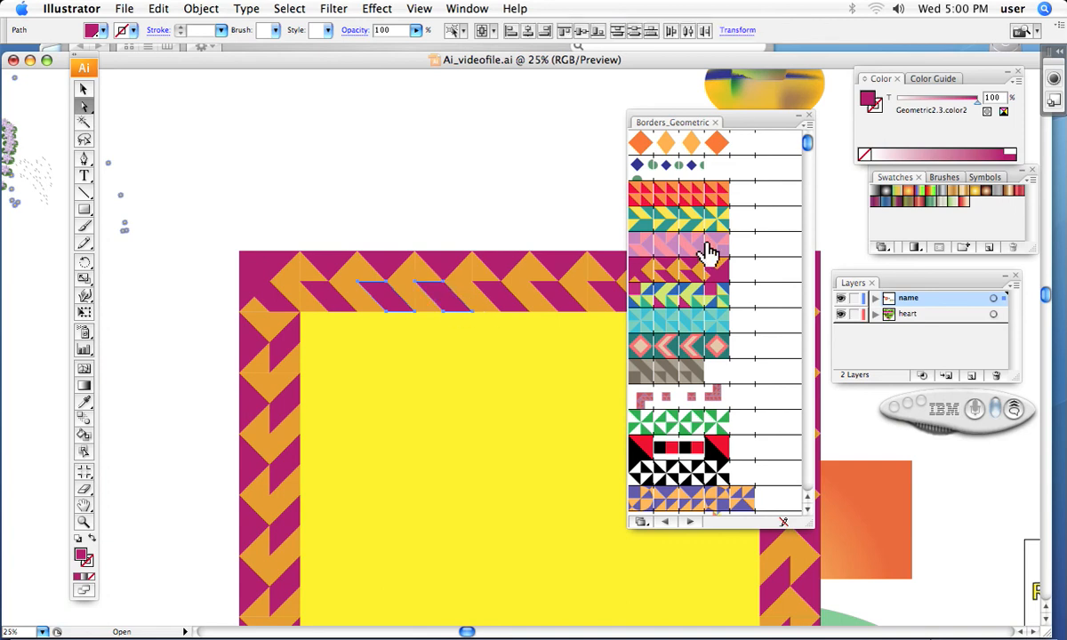
click(917, 252)
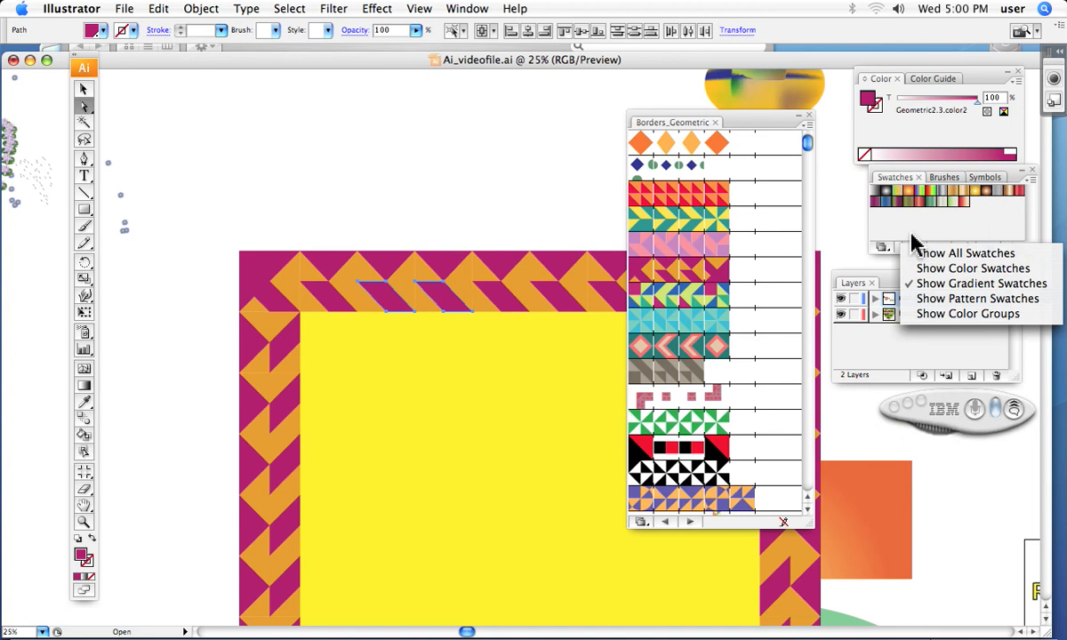
click(907, 213)
click(908, 203)
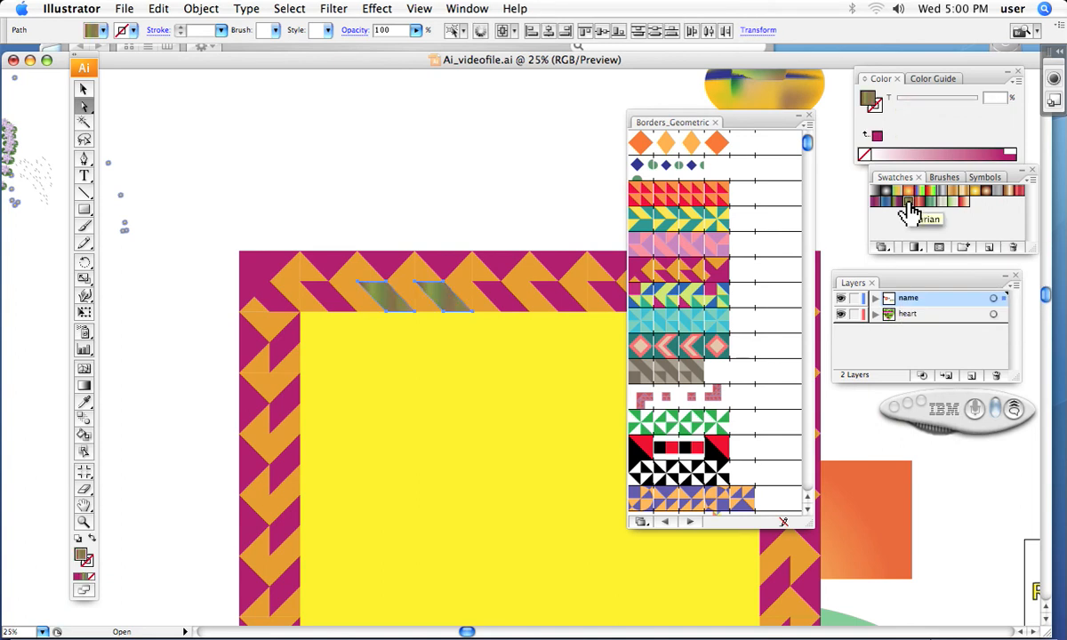
click(939, 202)
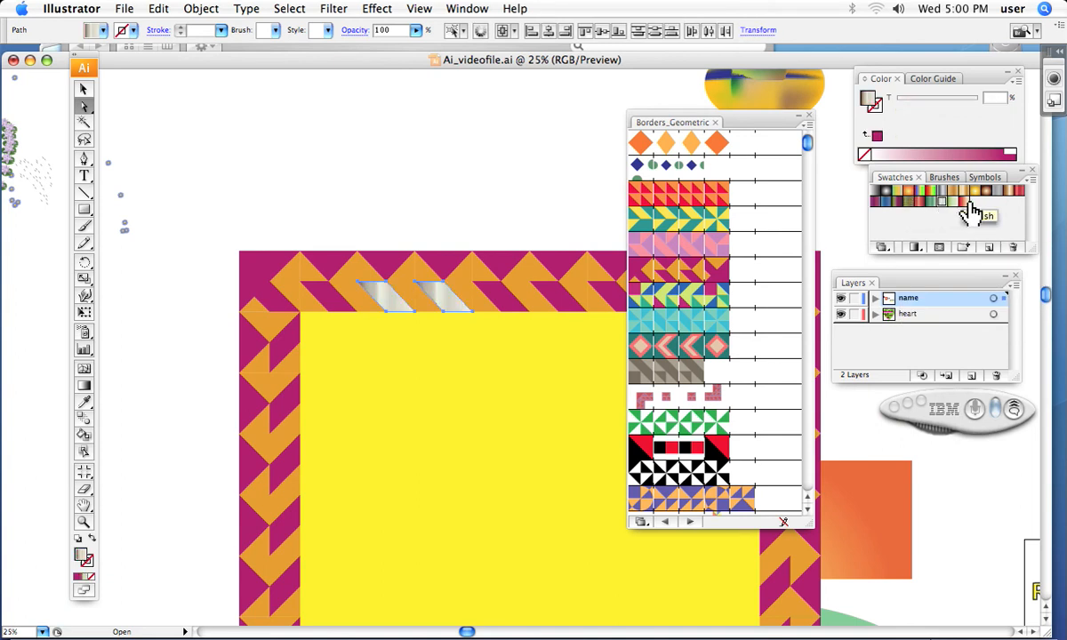
click(964, 211)
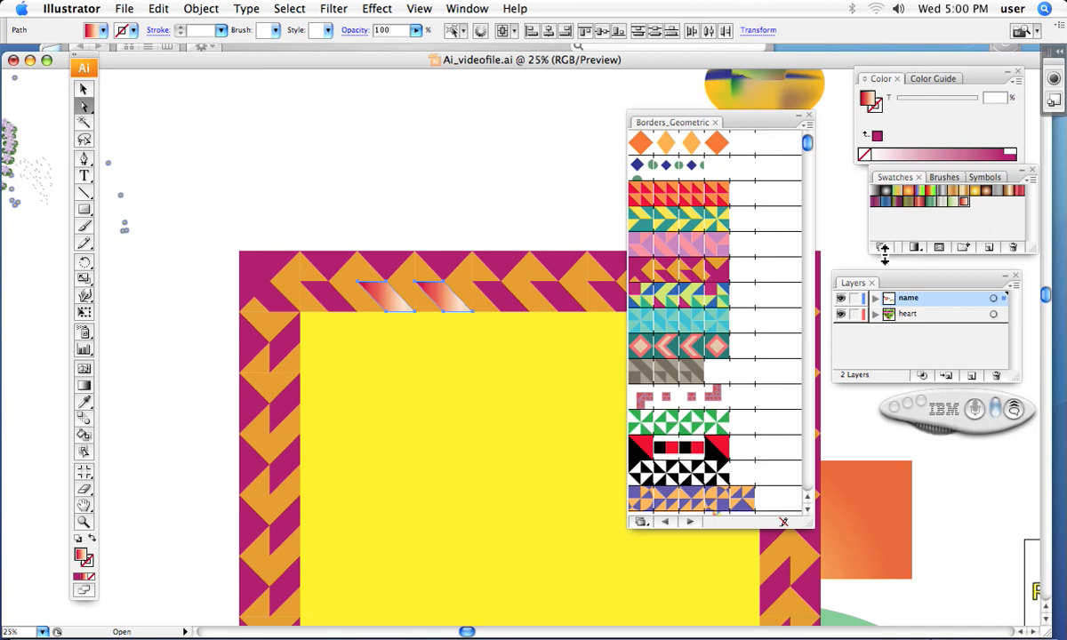
Directly select two magenta triangles along the border's top edge and fill them with the red, yellow and green gradient swatch
click(558, 270)
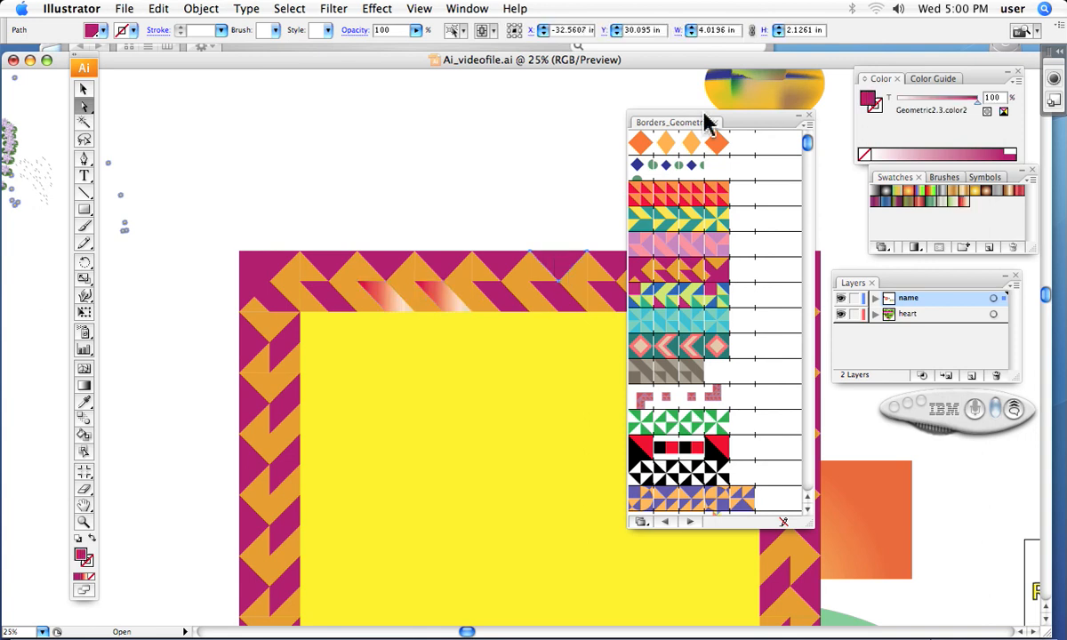
drag(729, 121, 762, 162)
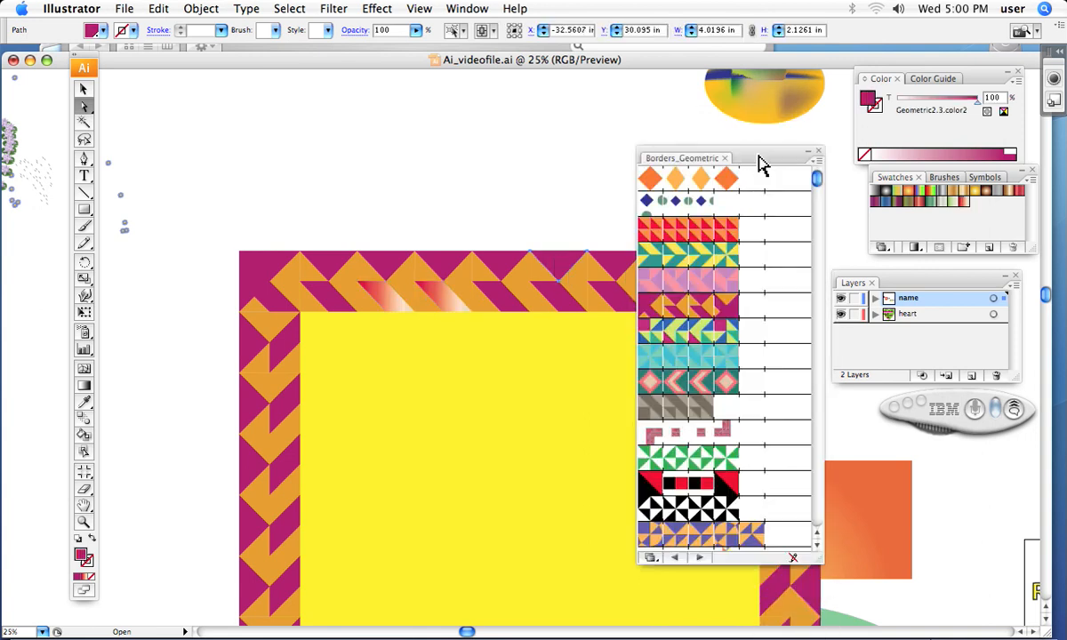
shift+click(451, 261)
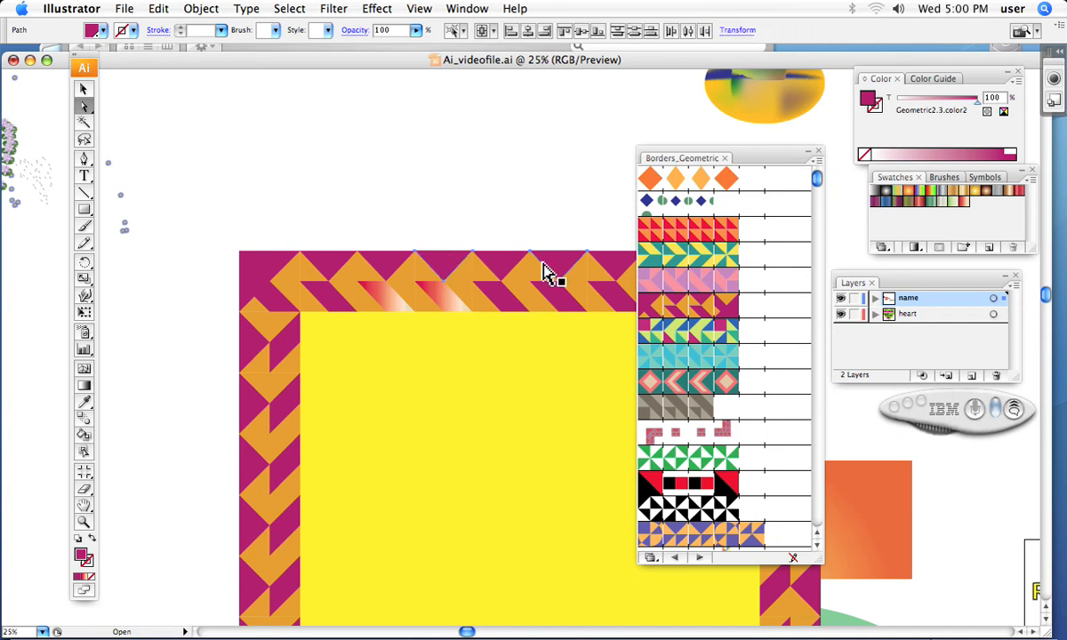
click(964, 203)
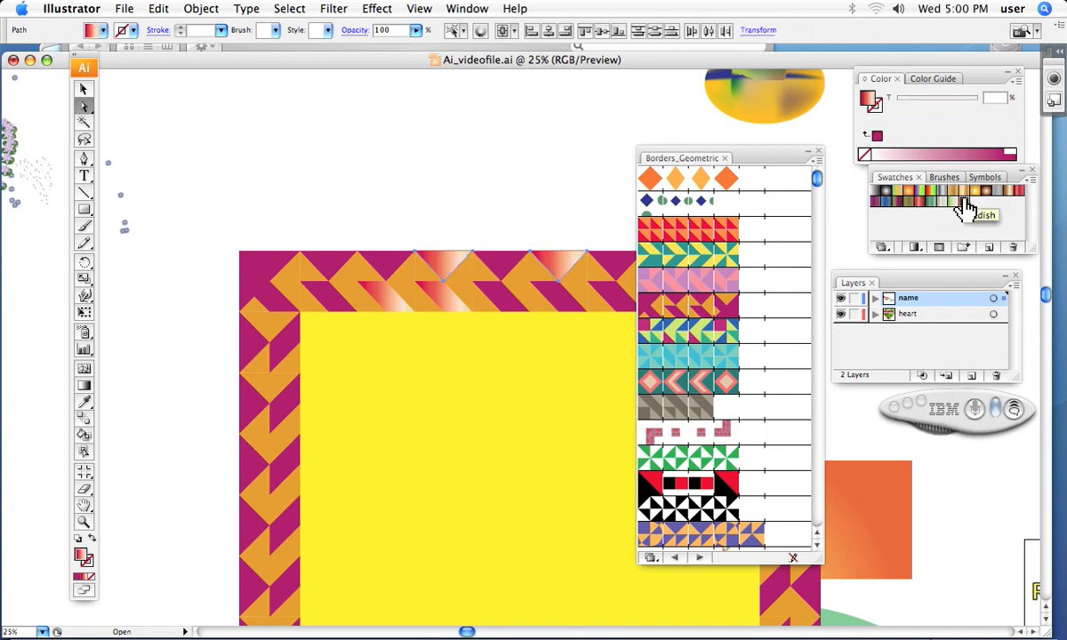
click(933, 194)
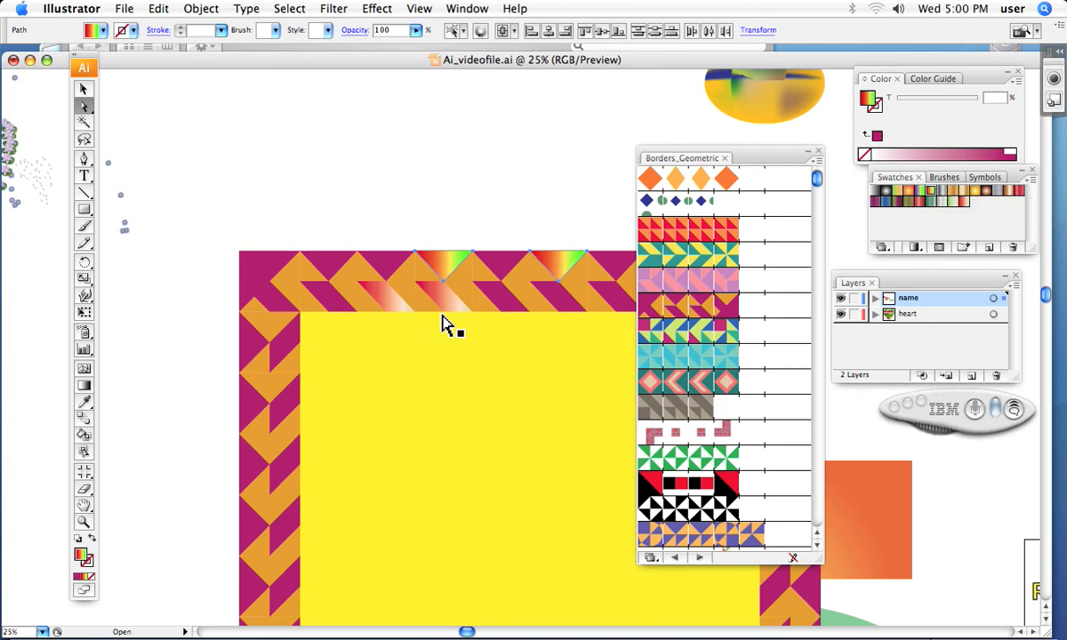
Bring the whole bordered rectangle into view and open the Artistic_Paintbrush brush library
key(super+minus)
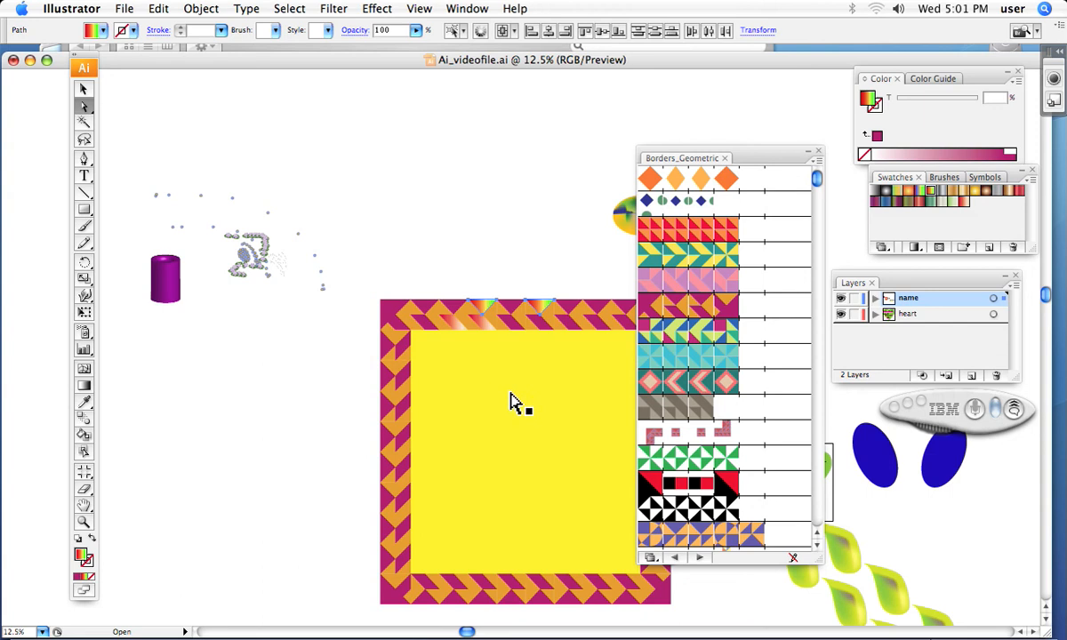
key(space)
drag(521, 395, 339, 273)
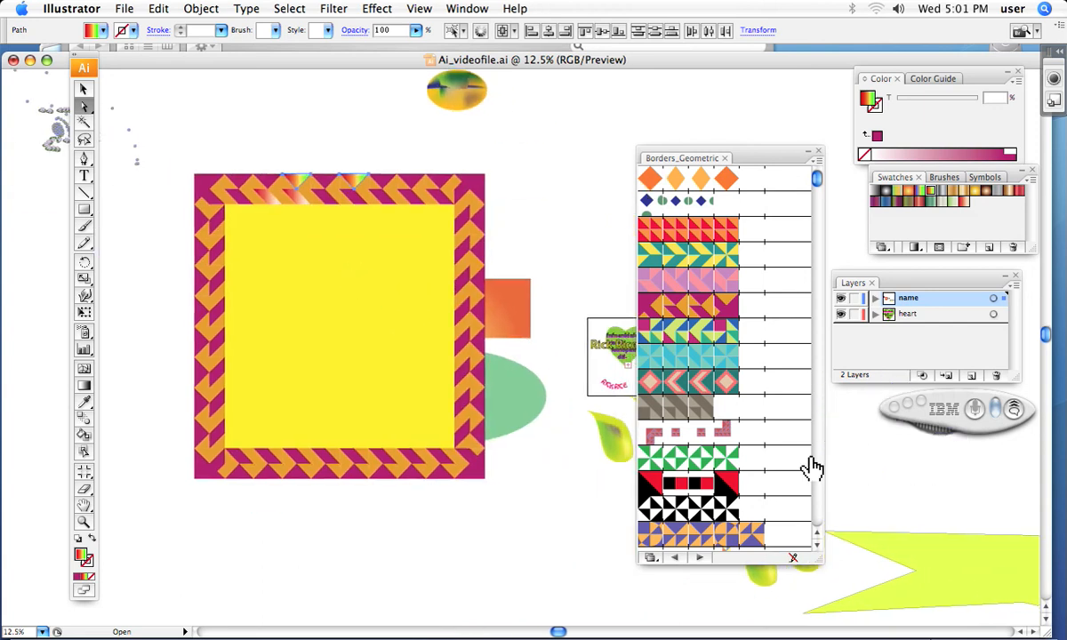
click(650, 557)
mouse_move(661, 569)
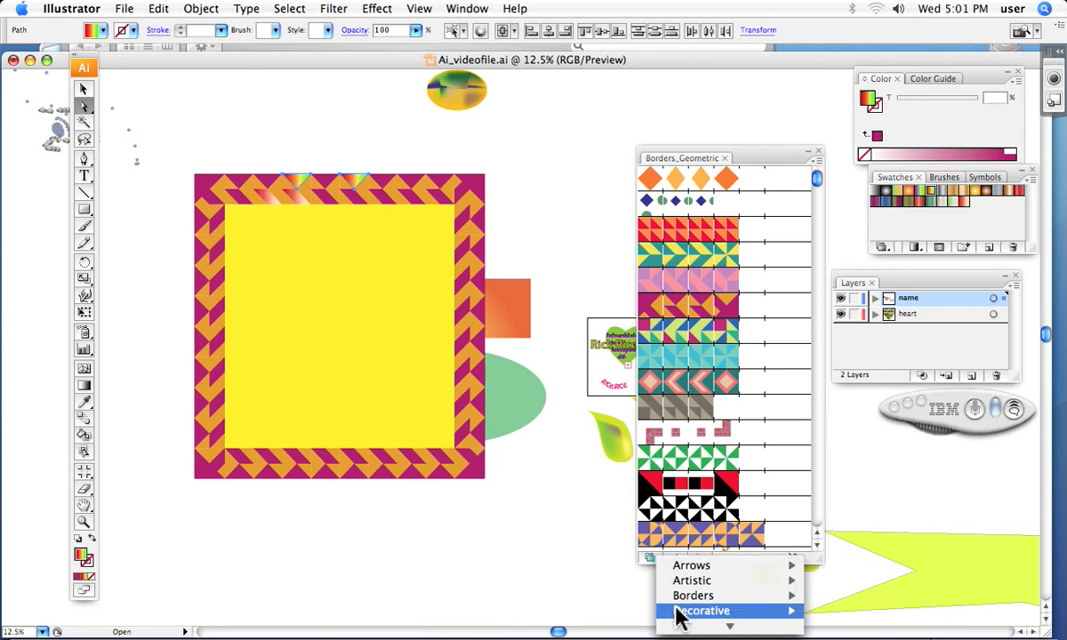
mouse_move(680, 627)
mouse_move(690, 548)
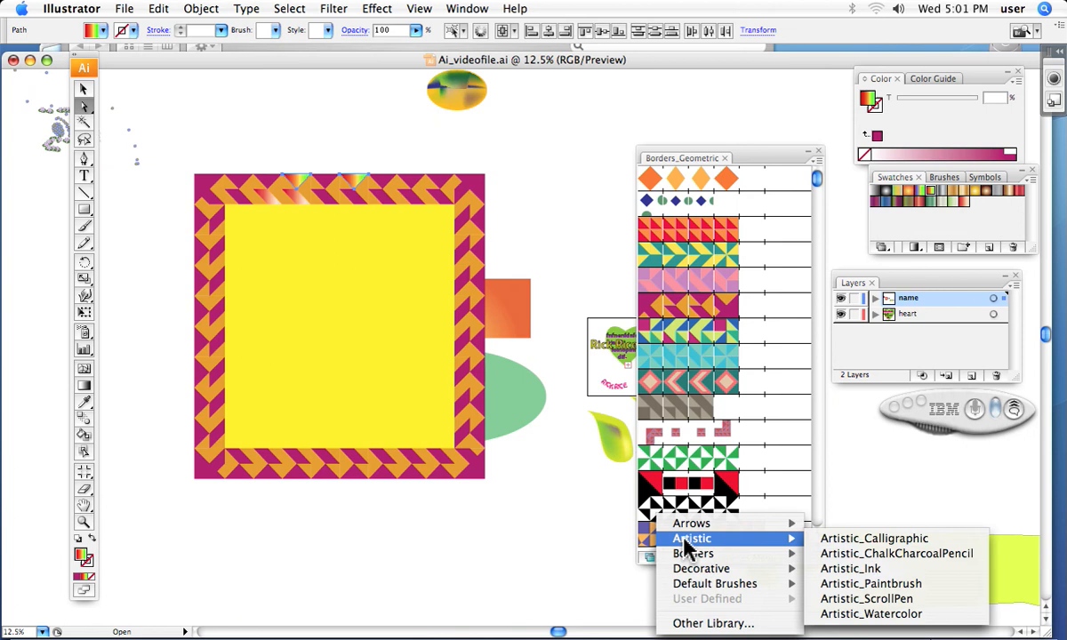
click(843, 588)
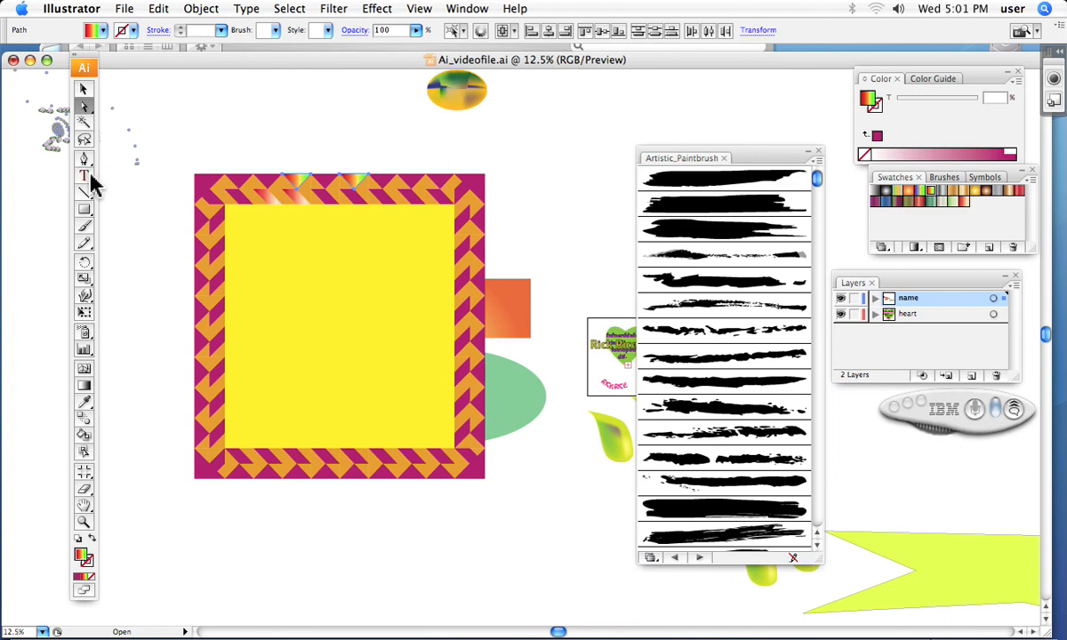
Select the whole expanded border group, apply the third Artistic_Paintbrush brush to it, and delete the group
click(83, 91)
click(204, 272)
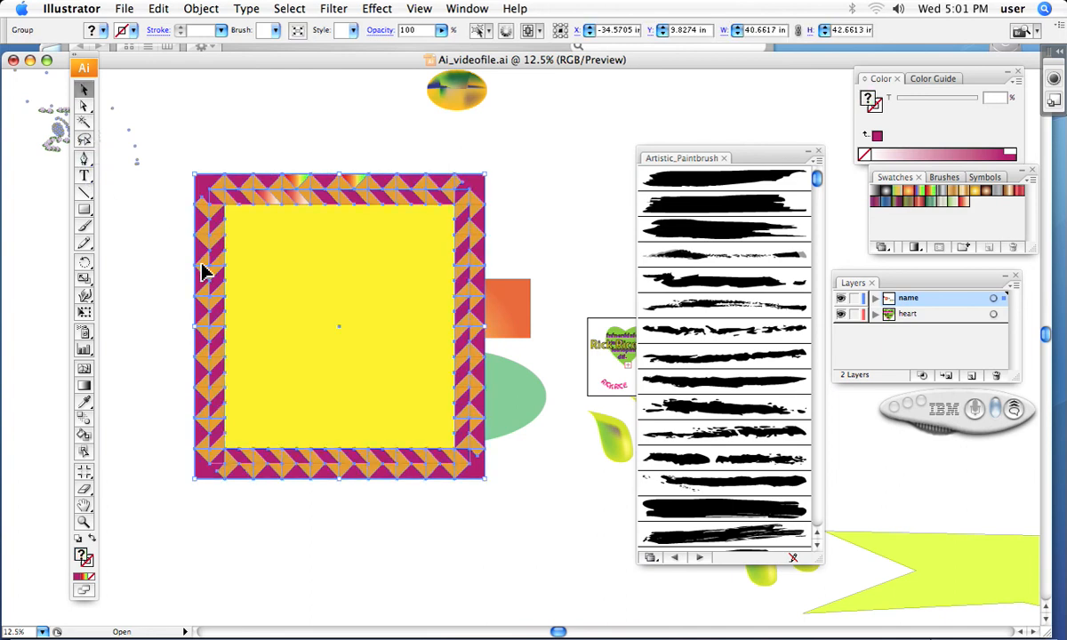
click(682, 238)
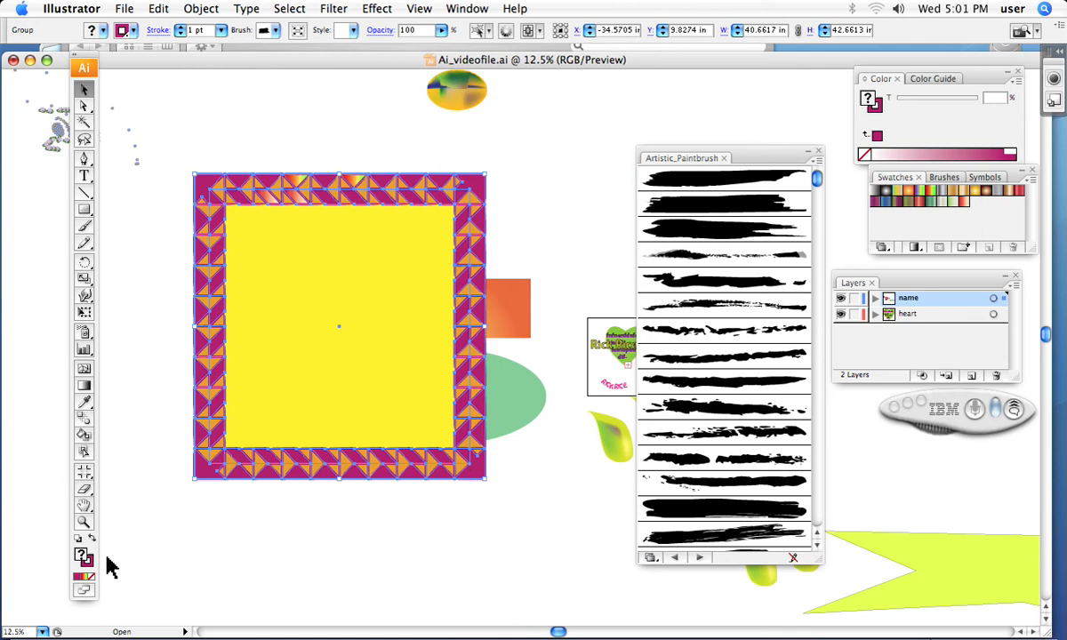
key(Delete)
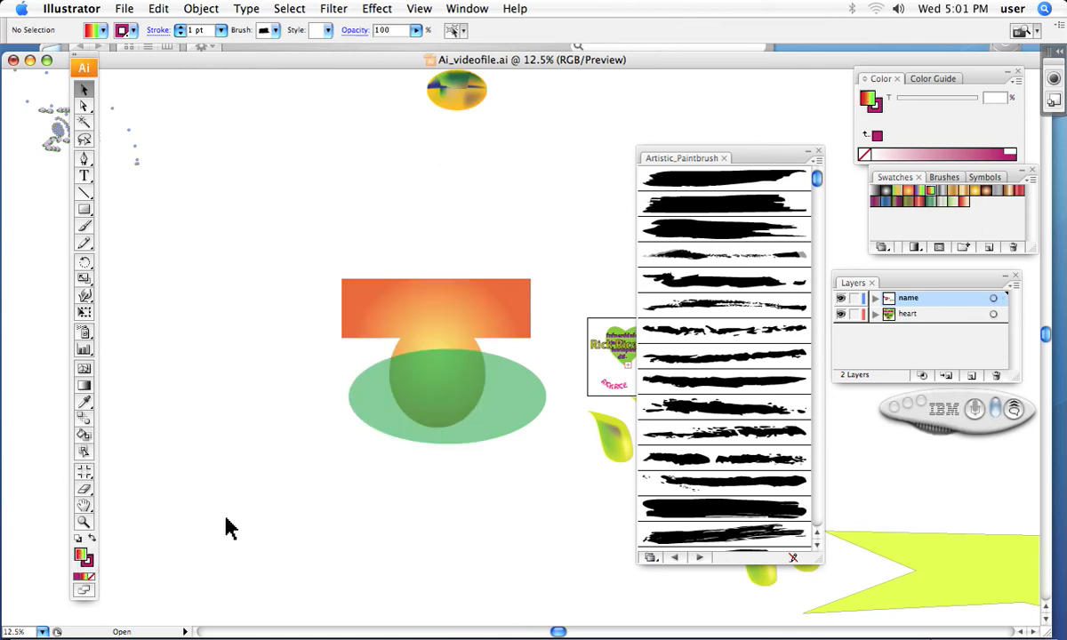
Draw a gradient-filled rectangle about 45.9 × 47.1 in over the orange and green shapes and apply the third paintbrush stroke to its outline
click(85, 210)
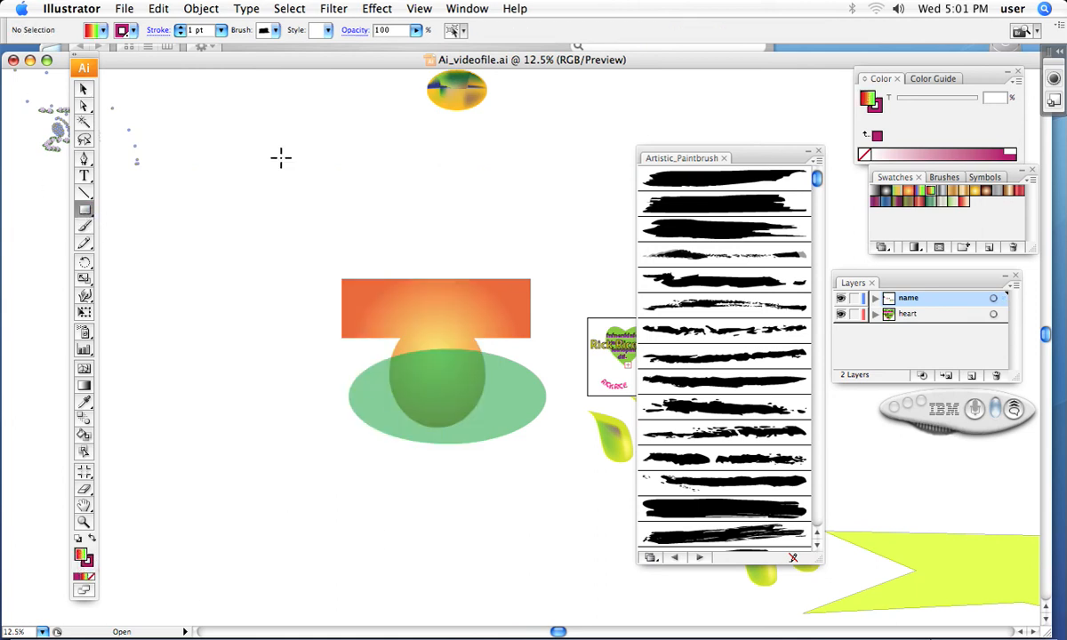
drag(305, 188, 539, 492)
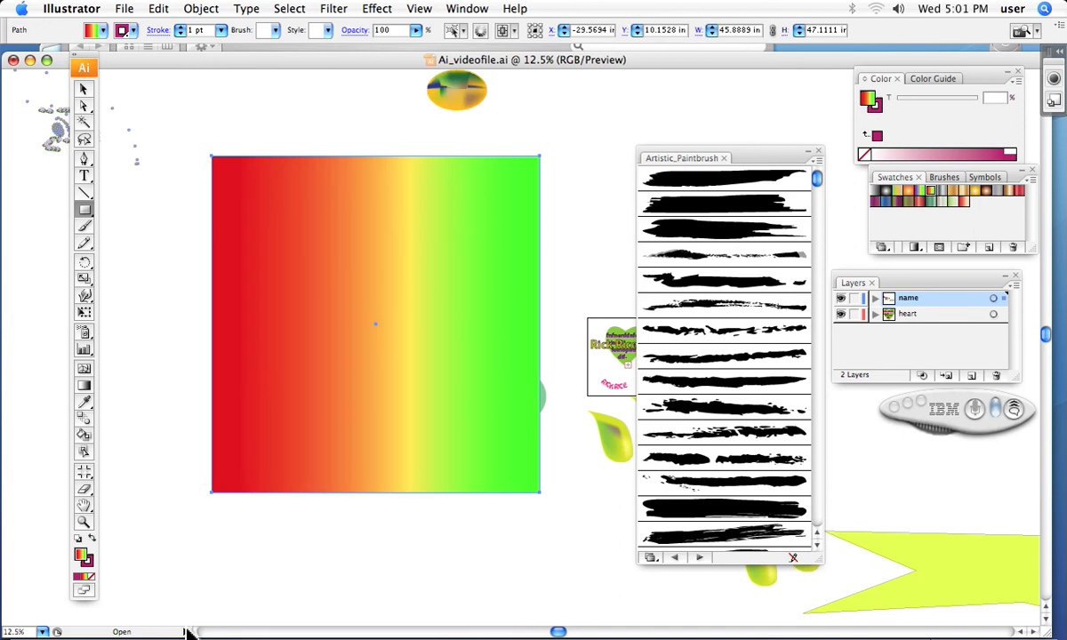
click(86, 562)
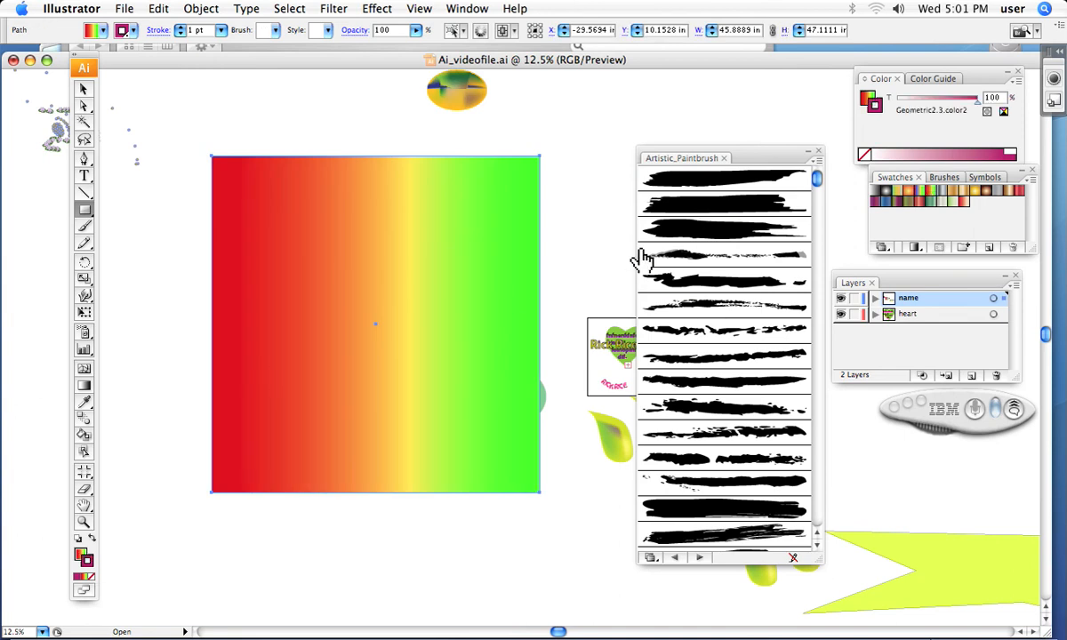
click(685, 229)
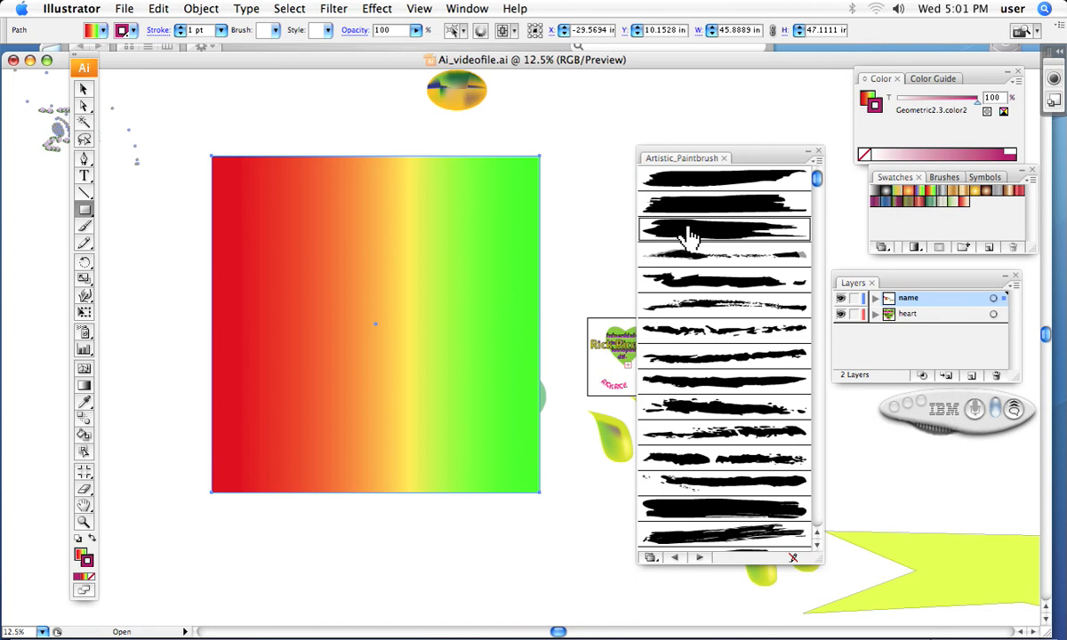
Increase the stroke weight of the gradient rectangle's brushed outline to 13 pt
click(179, 27)
click(179, 26)
click(180, 26)
click(179, 26)
click(180, 26)
click(179, 26)
click(180, 26)
click(180, 26)
click(179, 27)
click(179, 27)
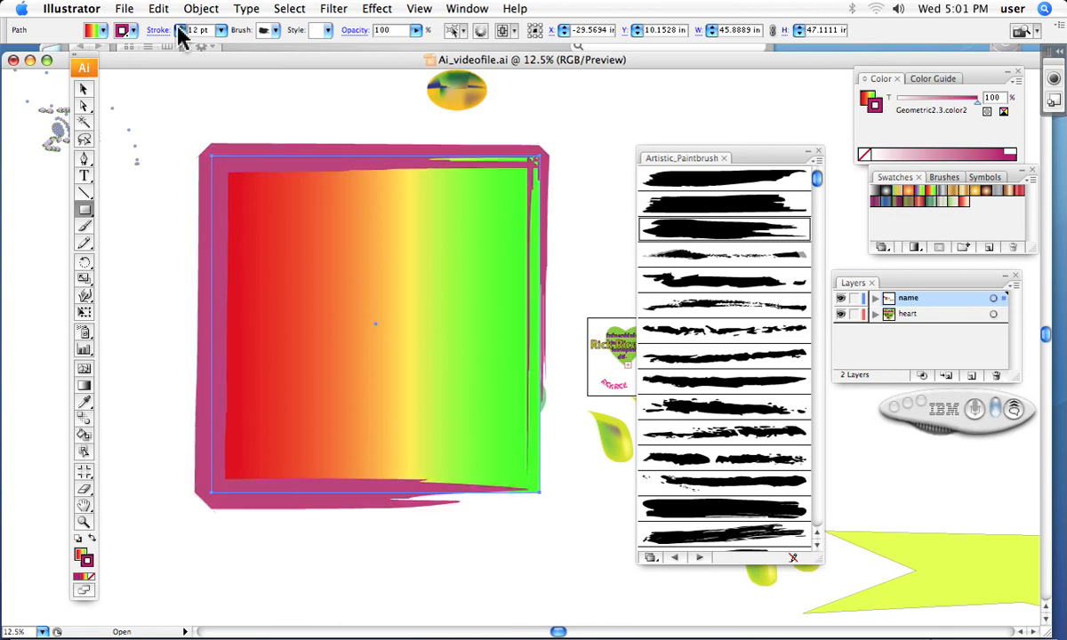
click(180, 27)
click(180, 27)
Try several thinner, rougher brushes from the Artistic_Paintbrush library on the rectangle's magenta outline
click(706, 303)
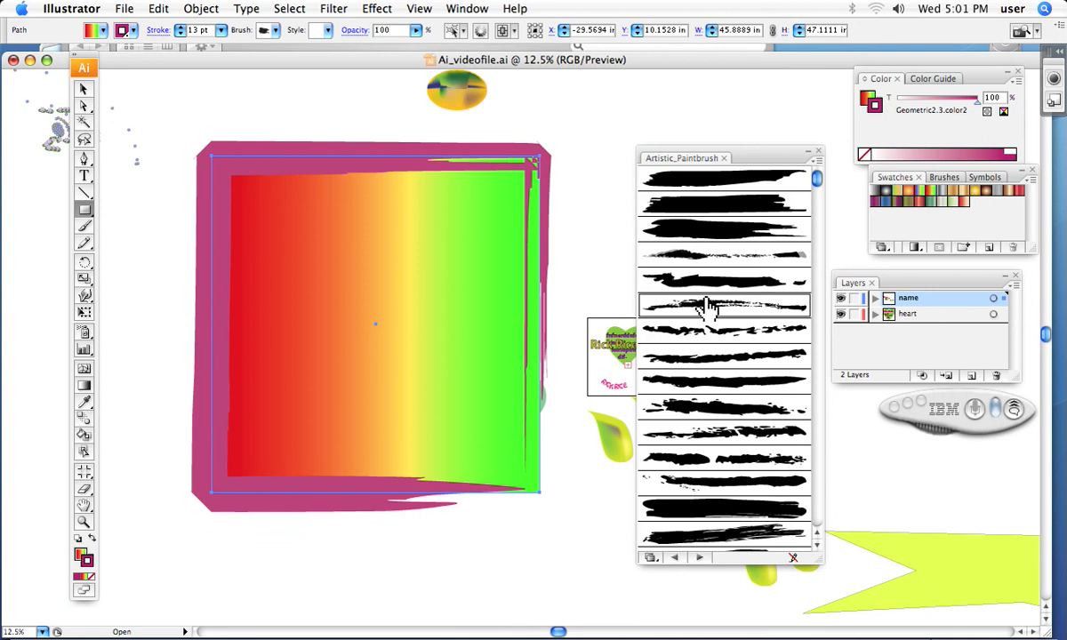
click(709, 334)
click(709, 431)
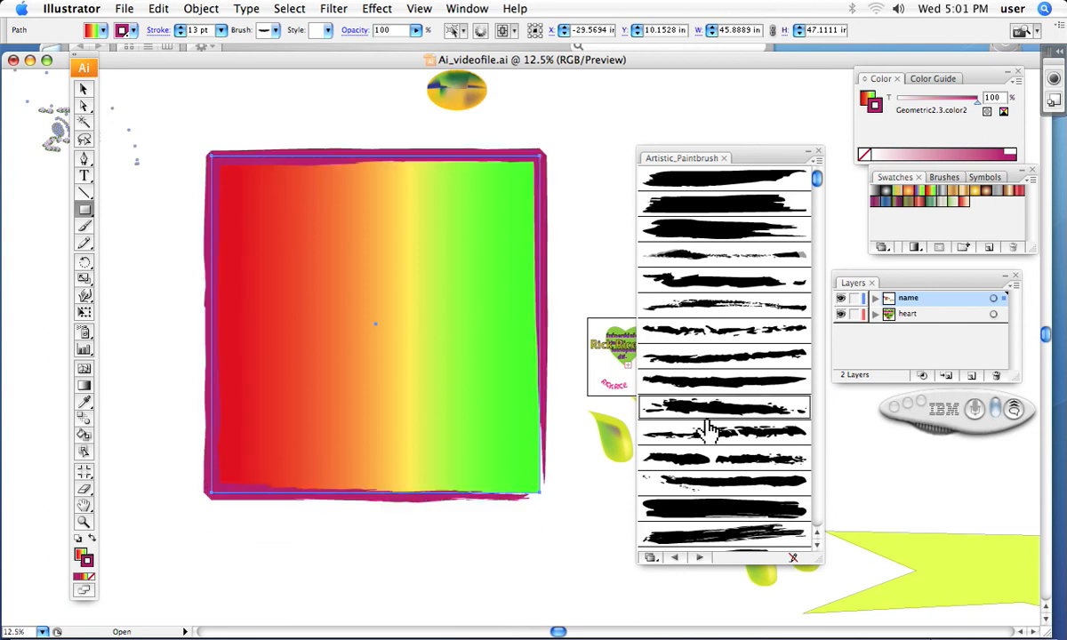
click(735, 483)
click(724, 458)
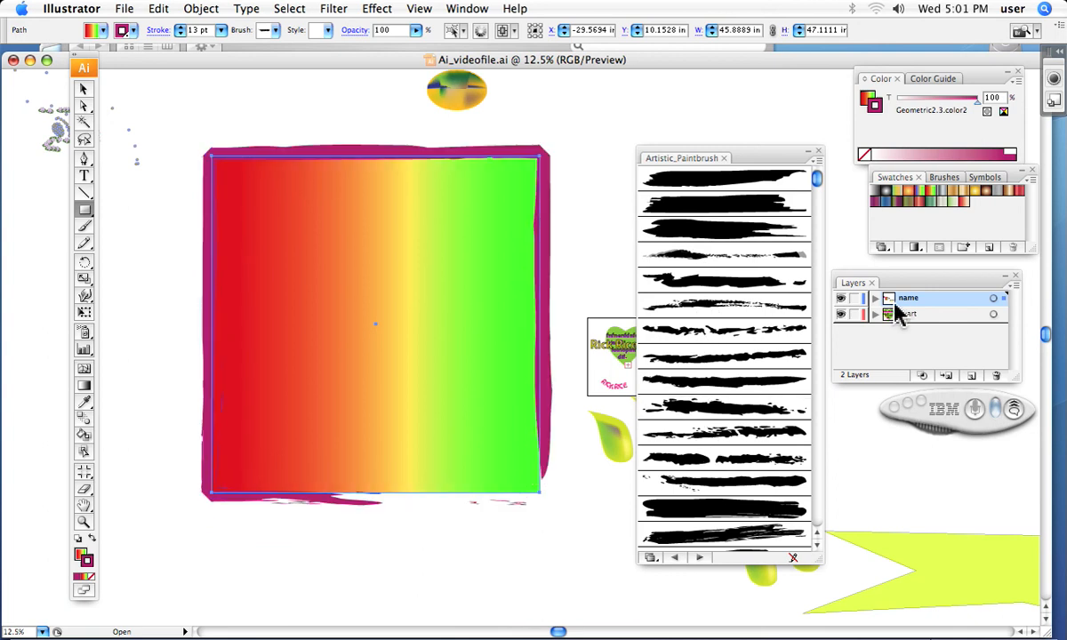
Show all swatches, enlarge the Swatches panel to reveal them, and colour the rectangle's stroke dark blue
click(915, 249)
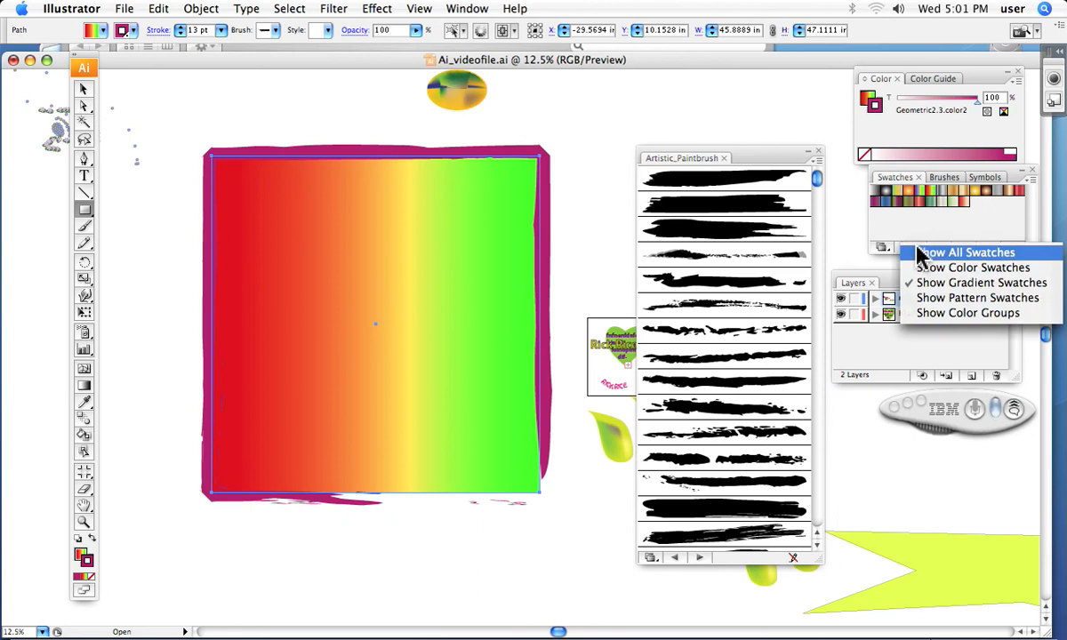
click(935, 254)
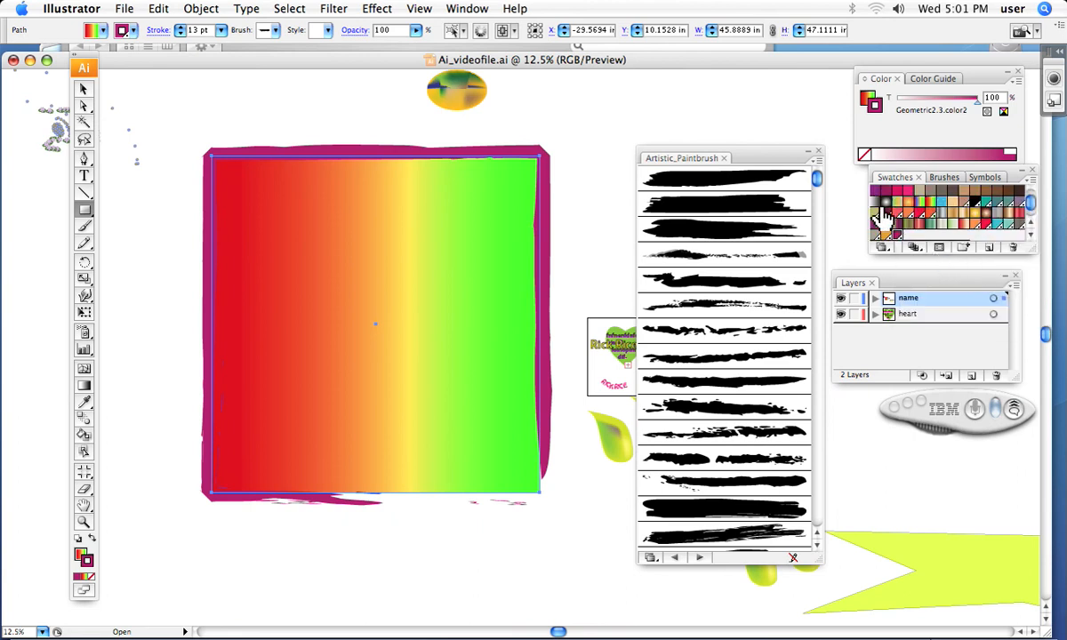
drag(1024, 247, 1020, 313)
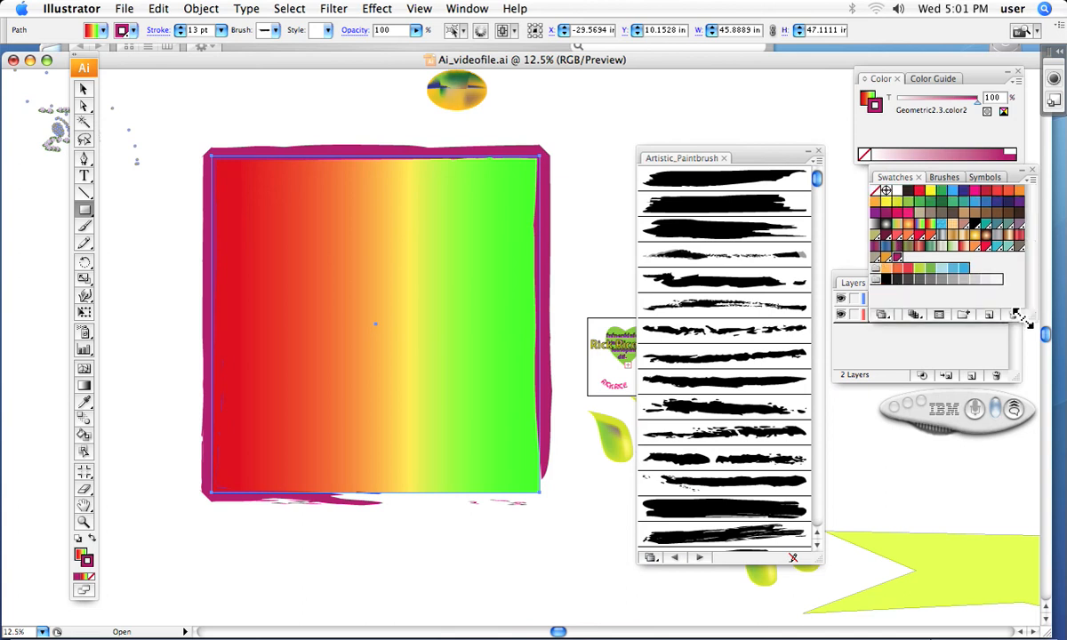
click(996, 206)
Compare dry and wide paintbrush strokes on the blue outline, ending with the third Artistic_Paintbrush brush
click(719, 434)
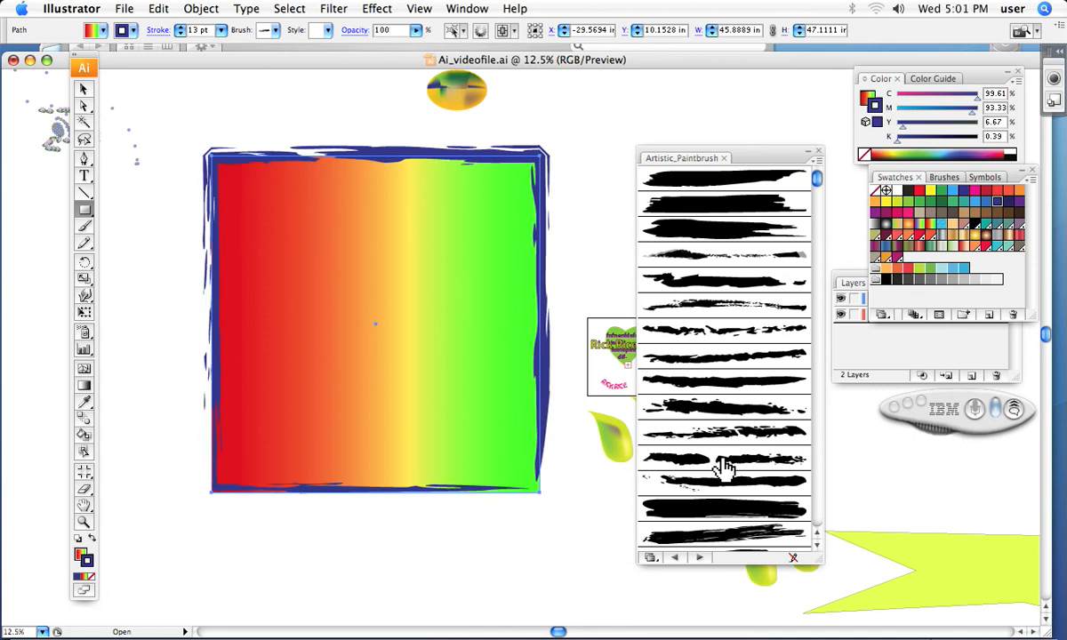
click(724, 458)
click(741, 484)
click(751, 513)
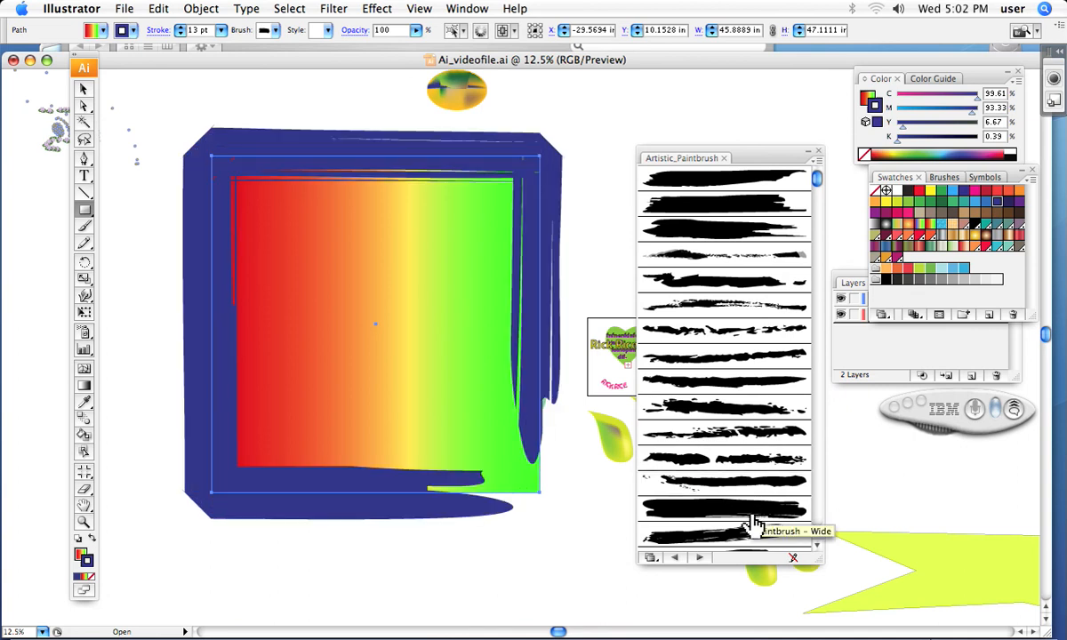
click(699, 340)
click(702, 269)
click(702, 229)
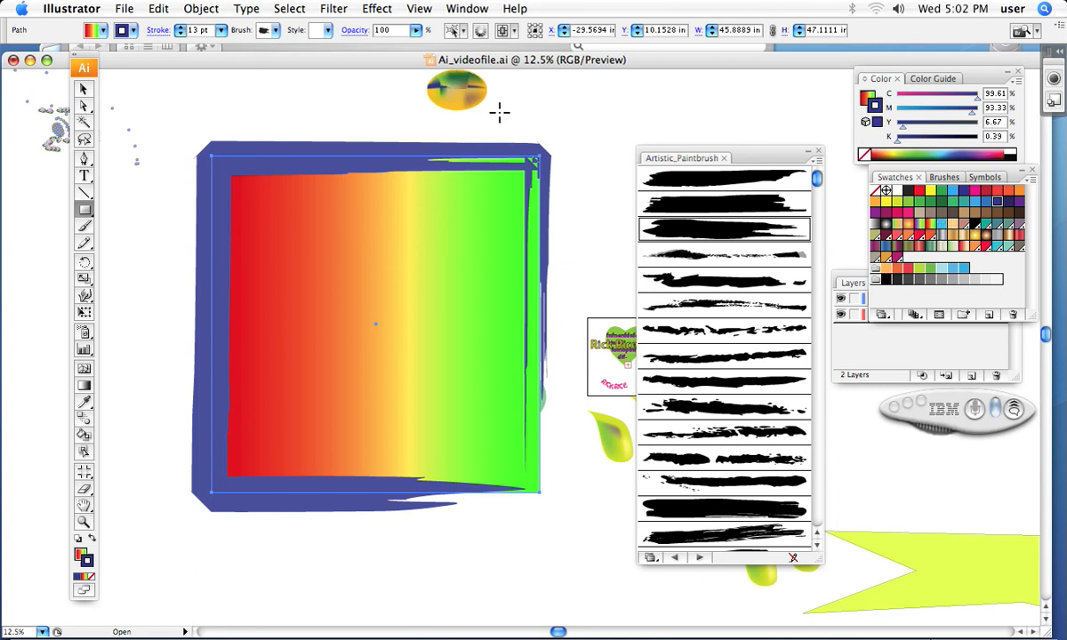
Open the Foliage swatch library from the Nature set, place it beside the brush library, and enlarge it to show all colour groups
click(467, 9)
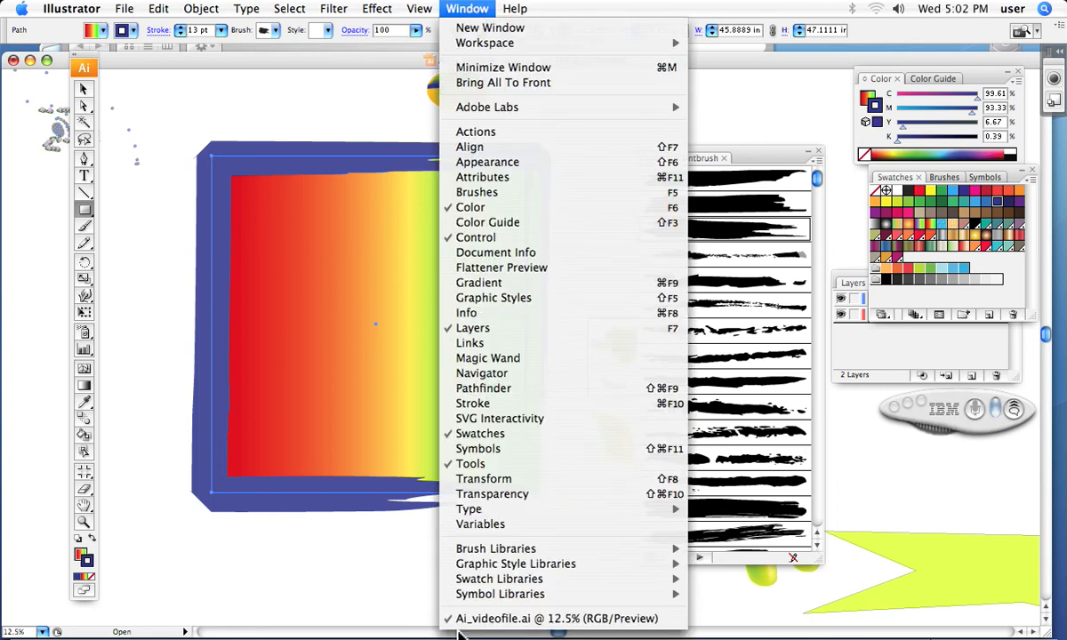
mouse_move(462, 577)
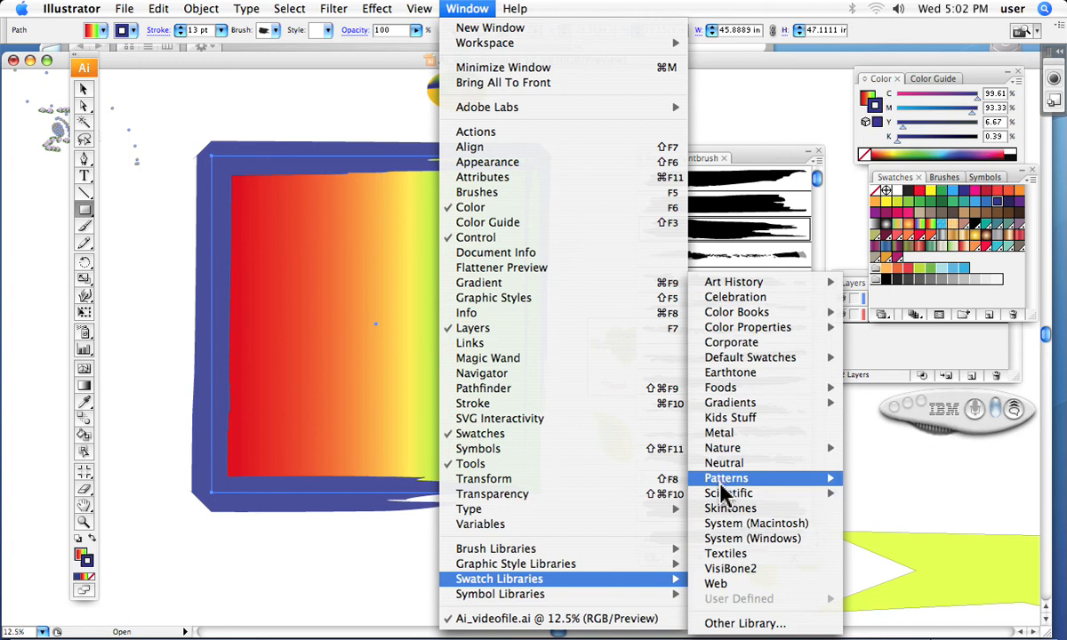
mouse_move(722, 486)
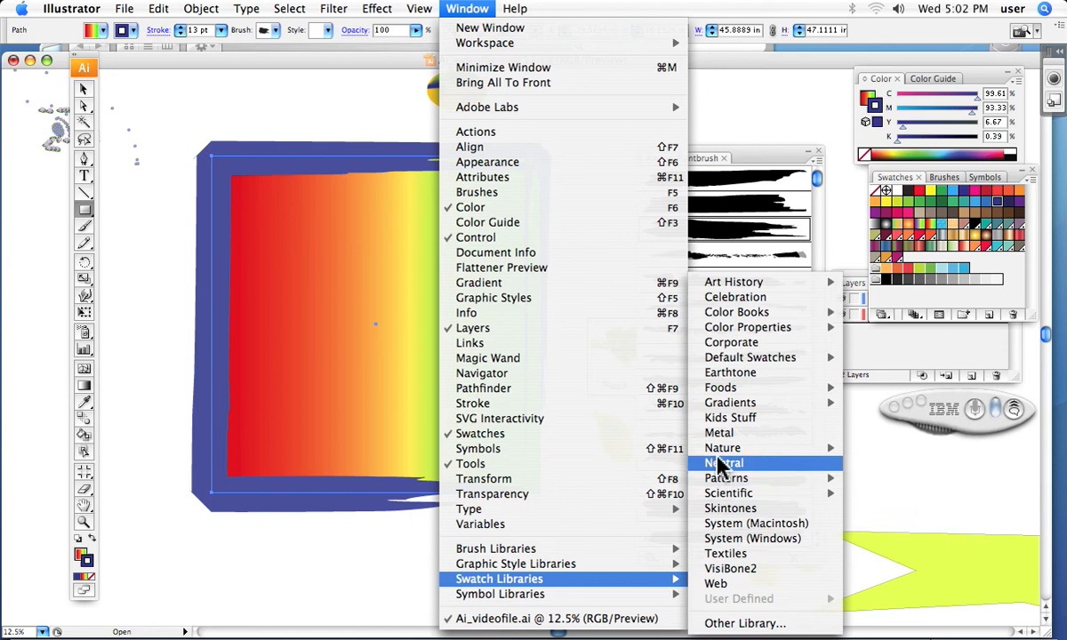
mouse_move(716, 452)
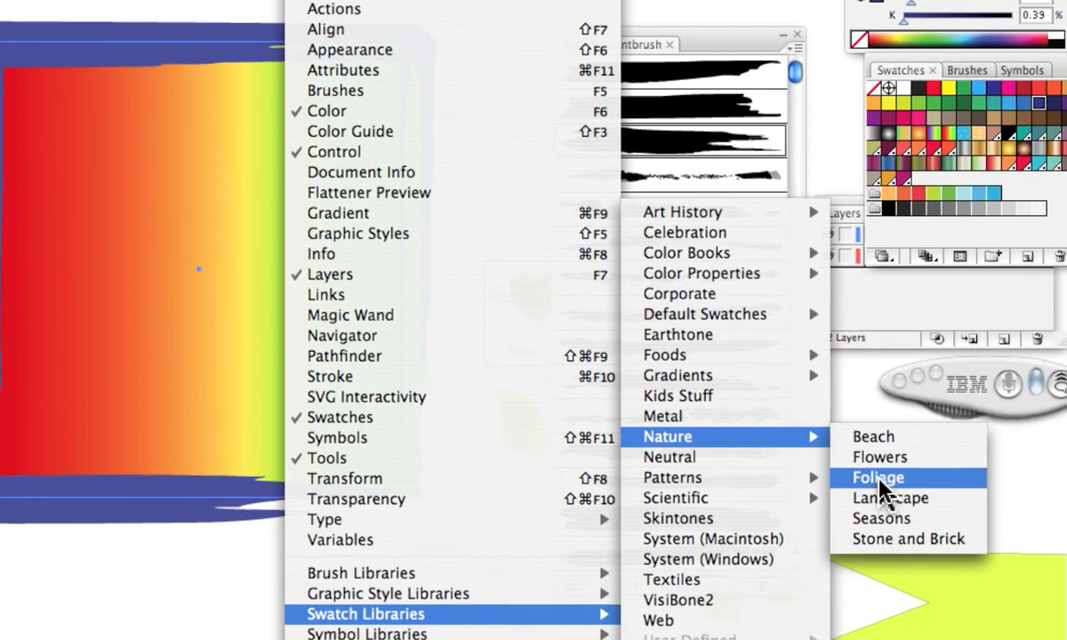
click(935, 488)
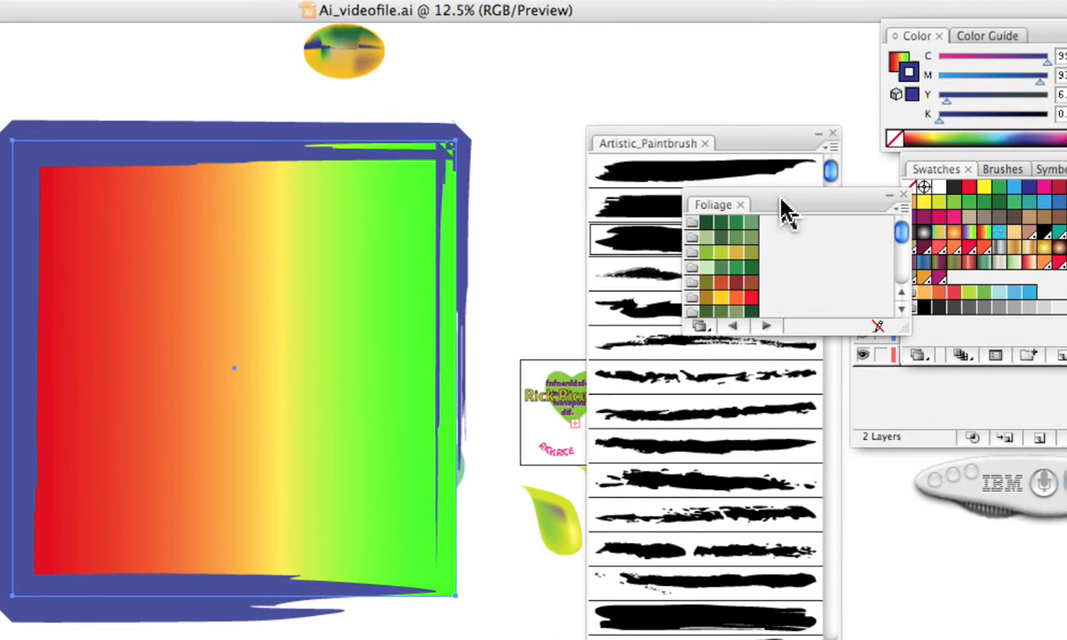
drag(786, 210, 564, 164)
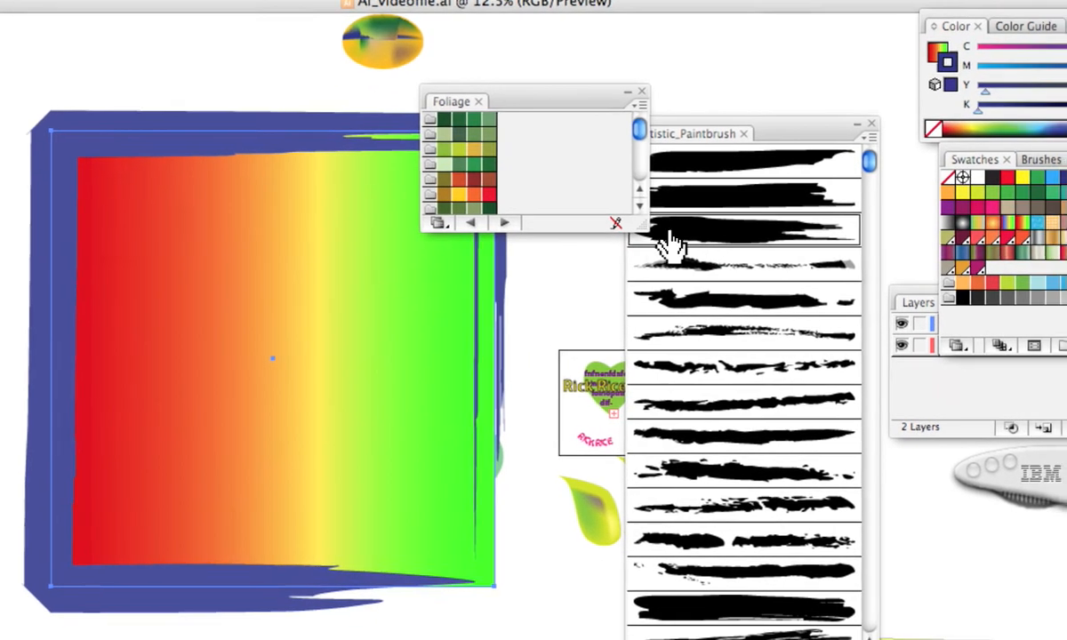
drag(684, 259, 709, 499)
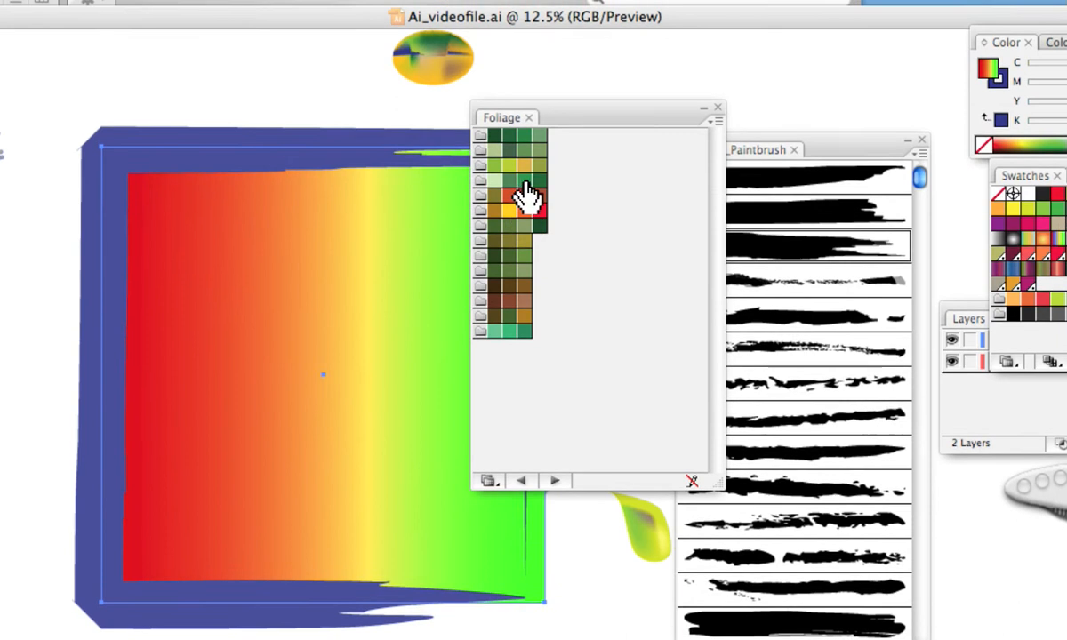
Try several Foliage greens as the rectangle's fill, ending with the golden yellow swatch
click(525, 183)
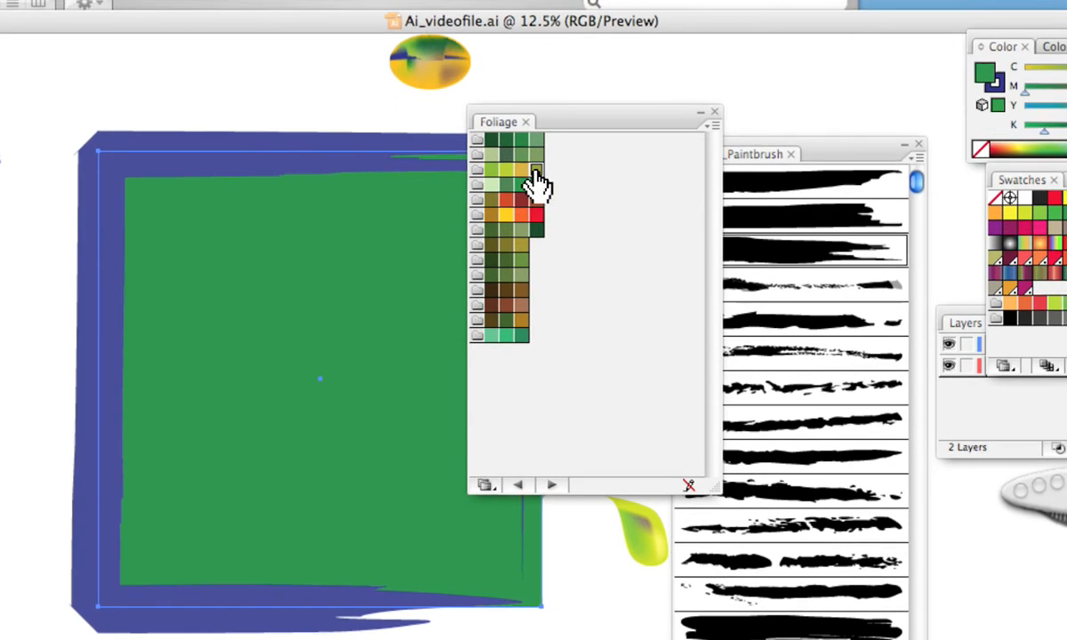
click(537, 171)
click(521, 158)
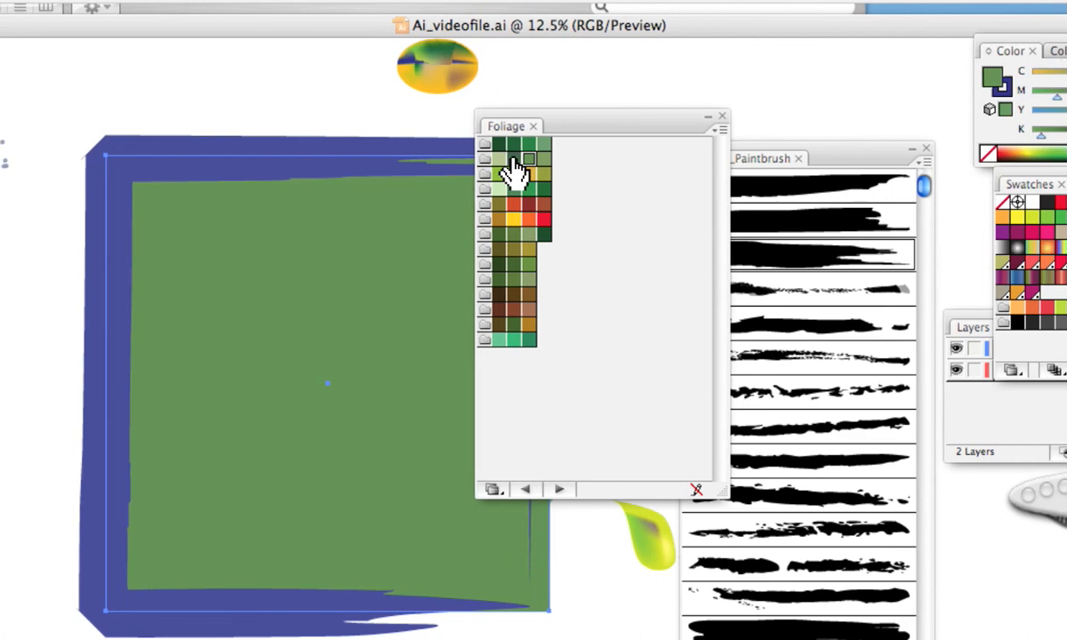
click(514, 188)
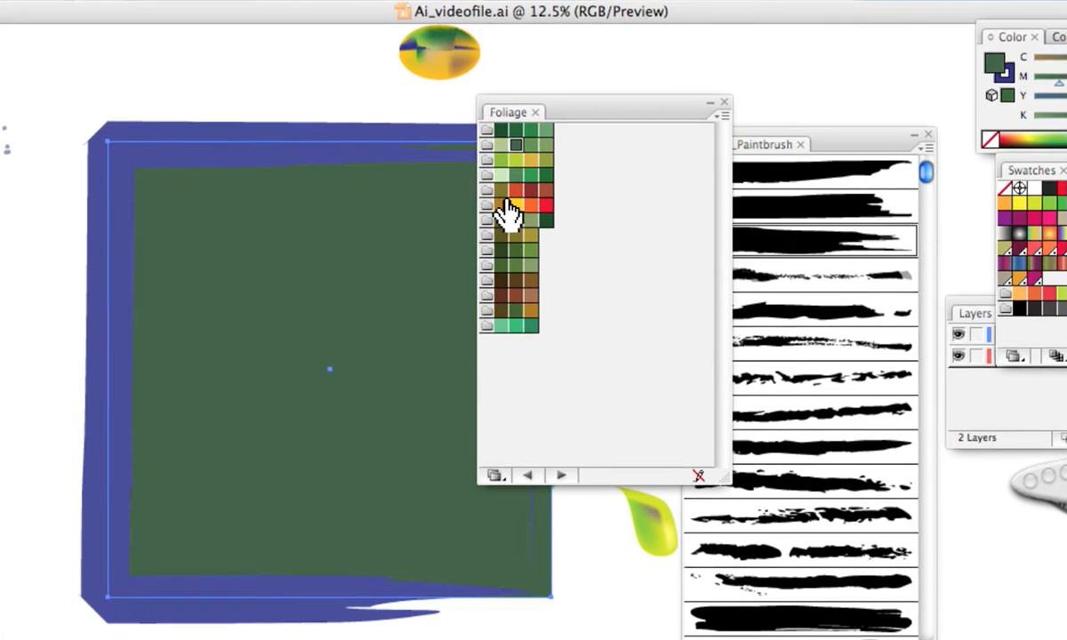
click(513, 219)
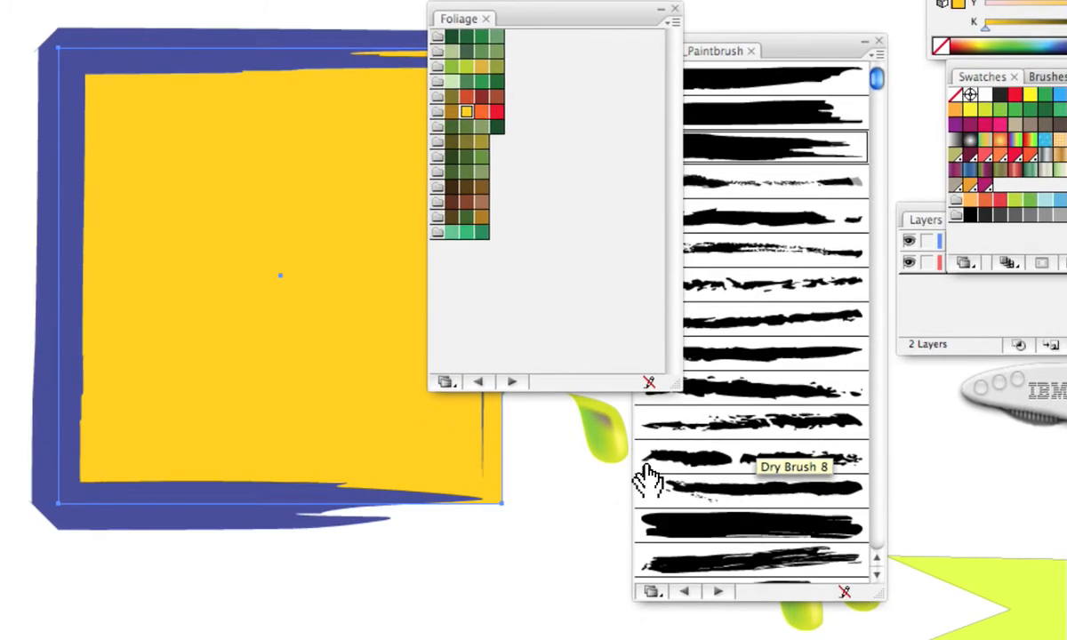
Switch the Foliage swatch library to the Earthtones gradient library
click(446, 382)
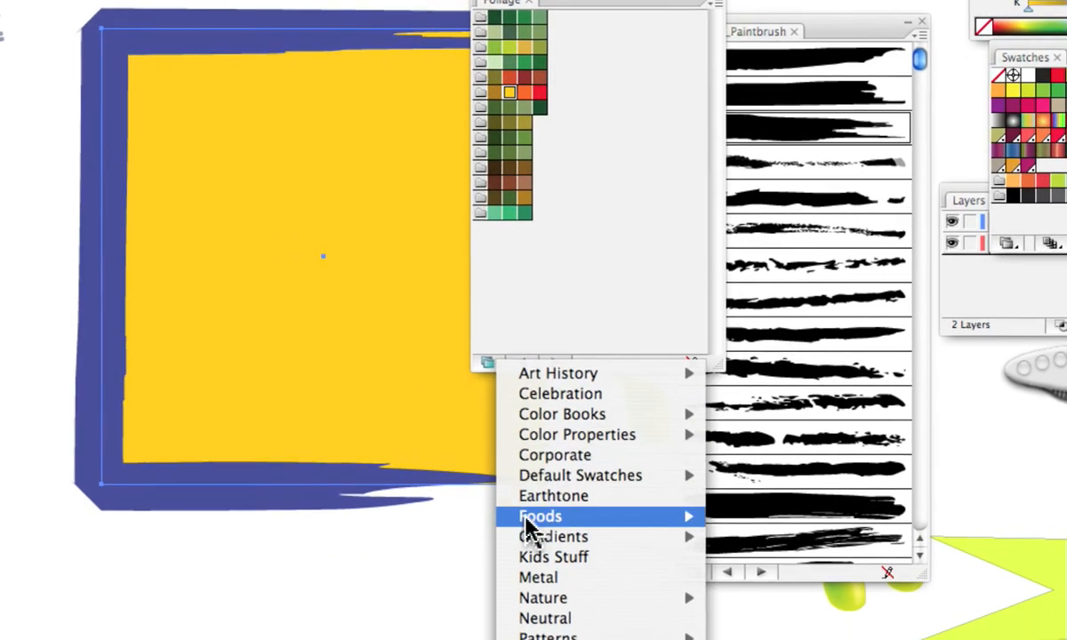
mouse_move(542, 577)
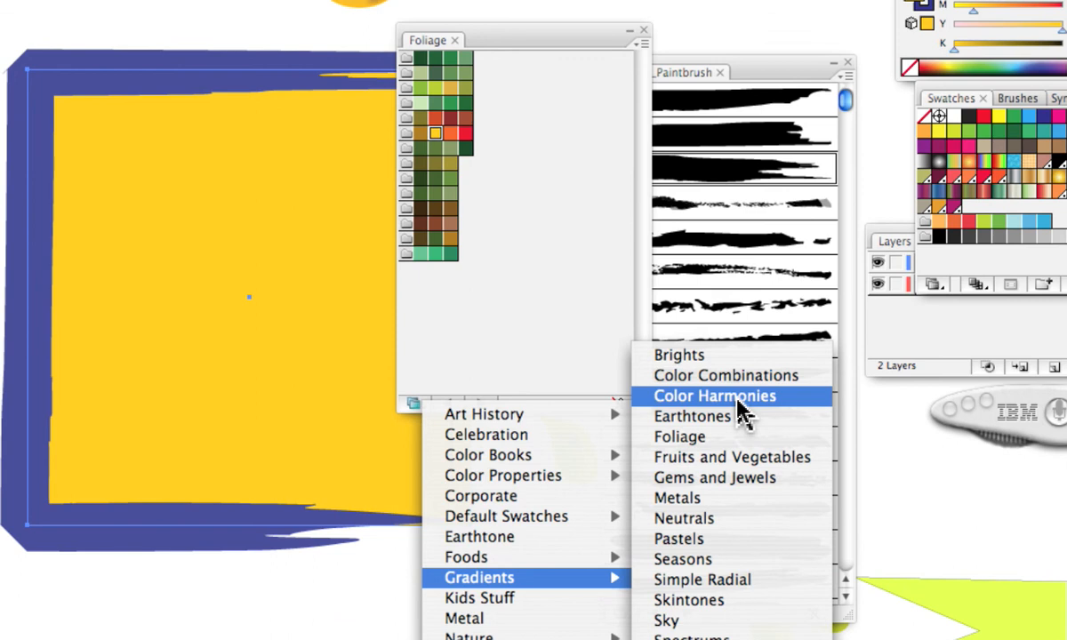
click(732, 417)
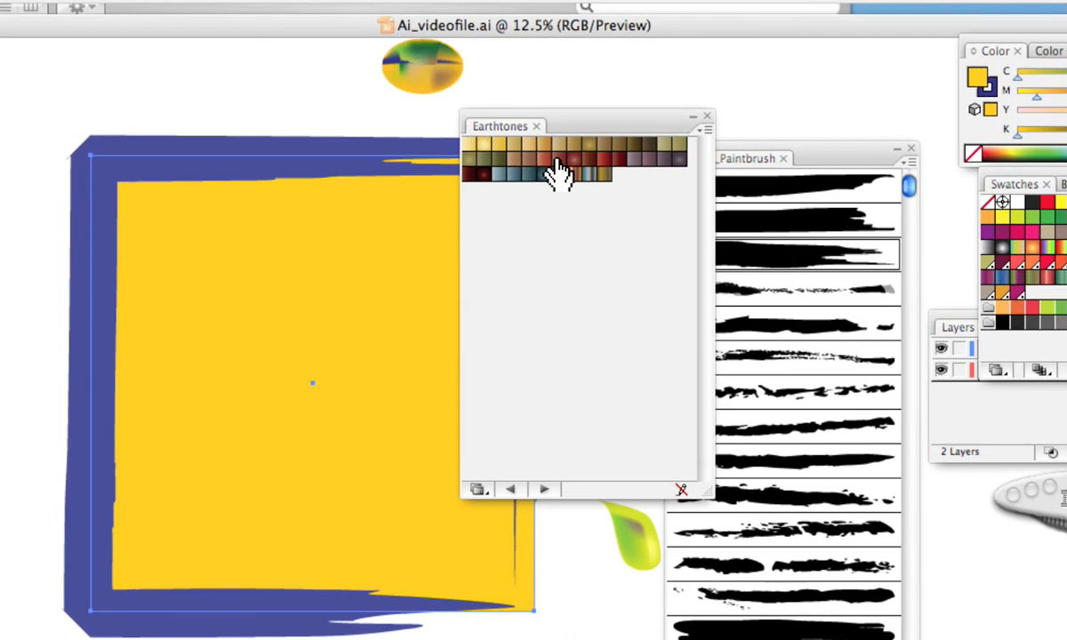
Try the terracotta gradient and the multicoloured striped Earthtones gradients as the rectangle's fill
click(497, 70)
click(543, 160)
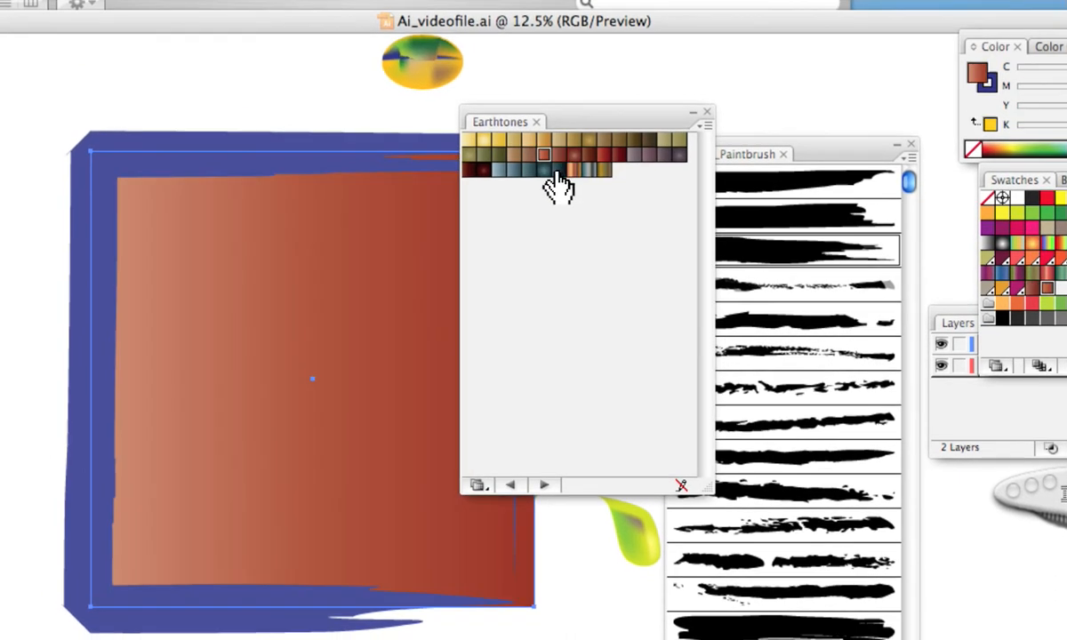
click(559, 170)
click(572, 171)
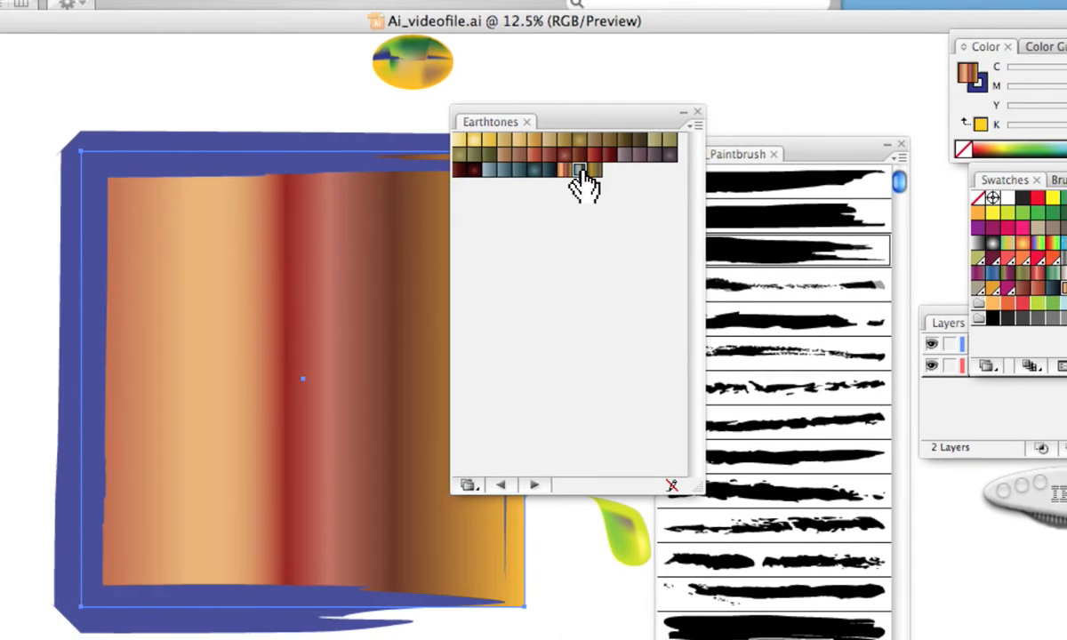
click(588, 171)
click(590, 171)
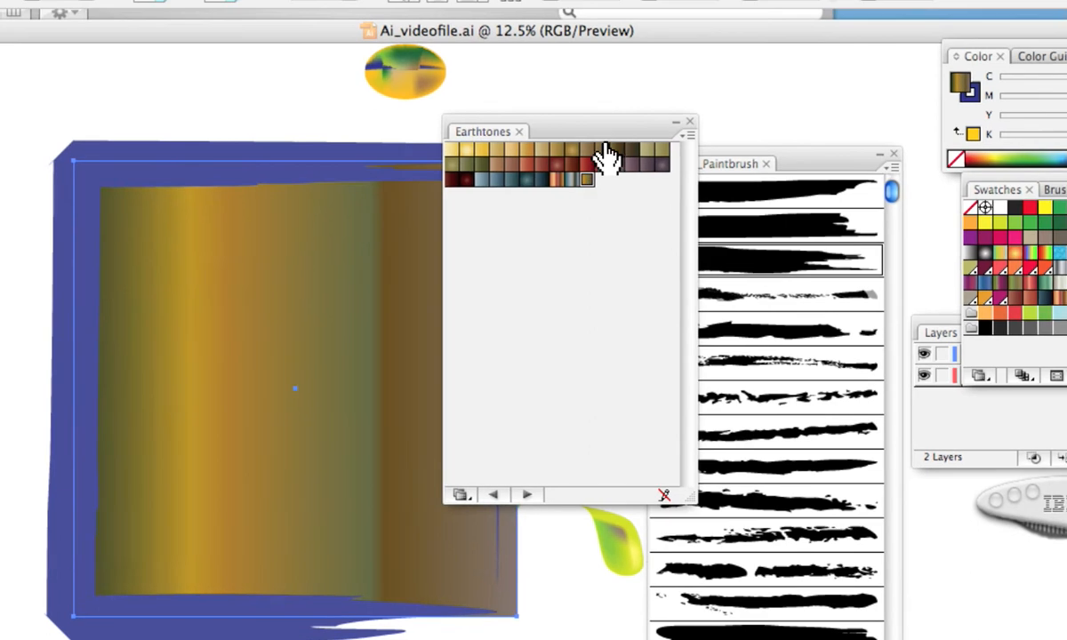
Try the brown and mauve-grey linear gradients and the pale gold radial gradient from Earthtones as the rectangle's fill
click(605, 139)
click(588, 149)
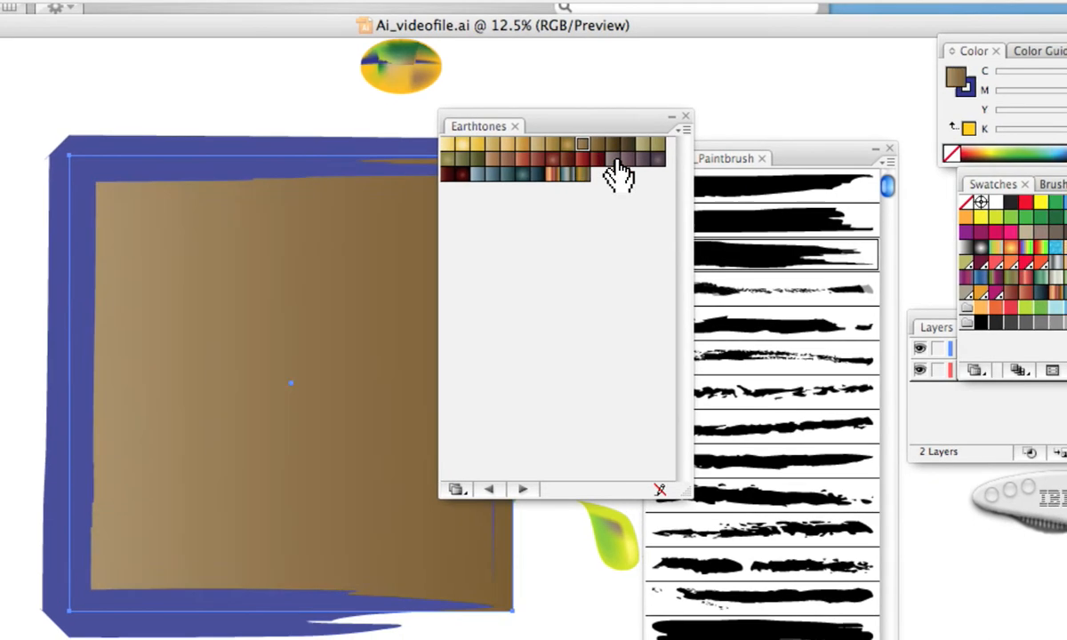
click(619, 166)
click(612, 162)
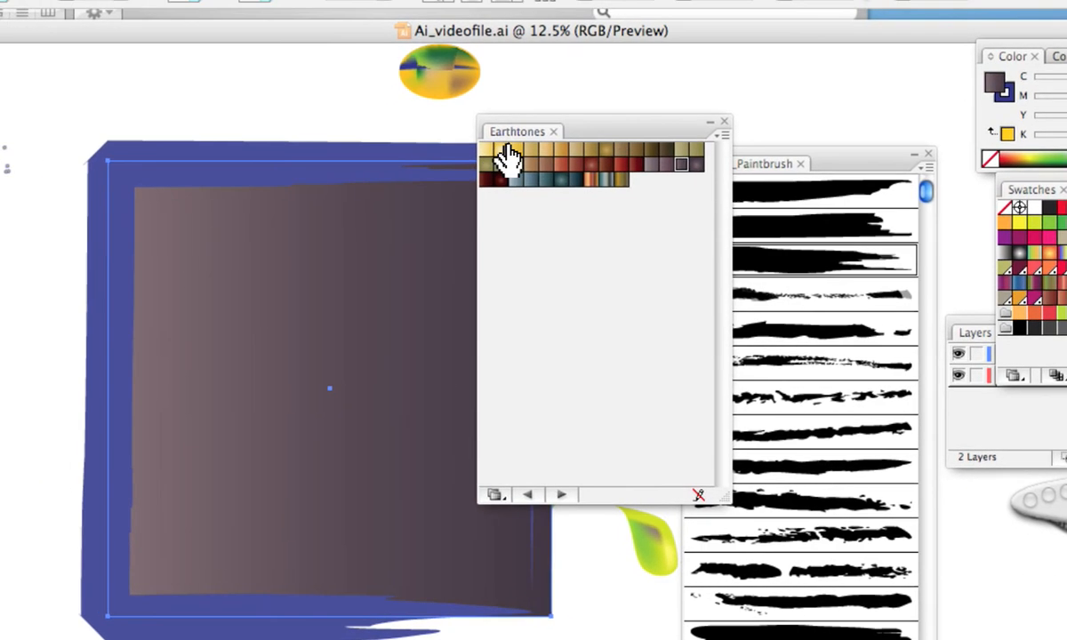
click(512, 153)
click(498, 150)
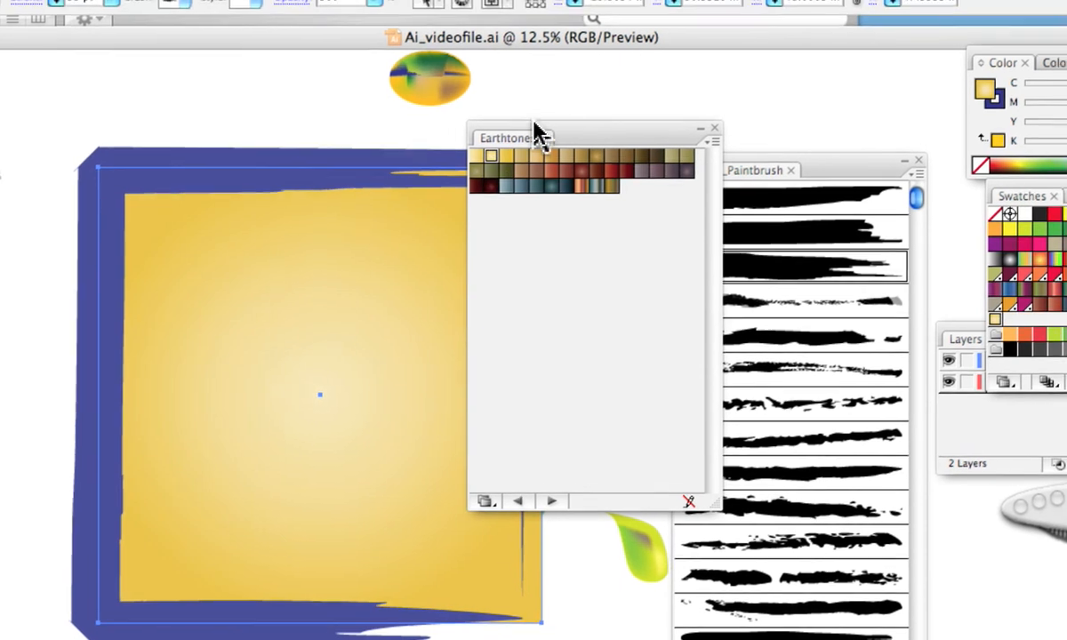
Group the Earthtones library with the Artistic_Paintbrush library and fill the rectangle with the striped orange, red and brown gradient
drag(562, 142, 641, 153)
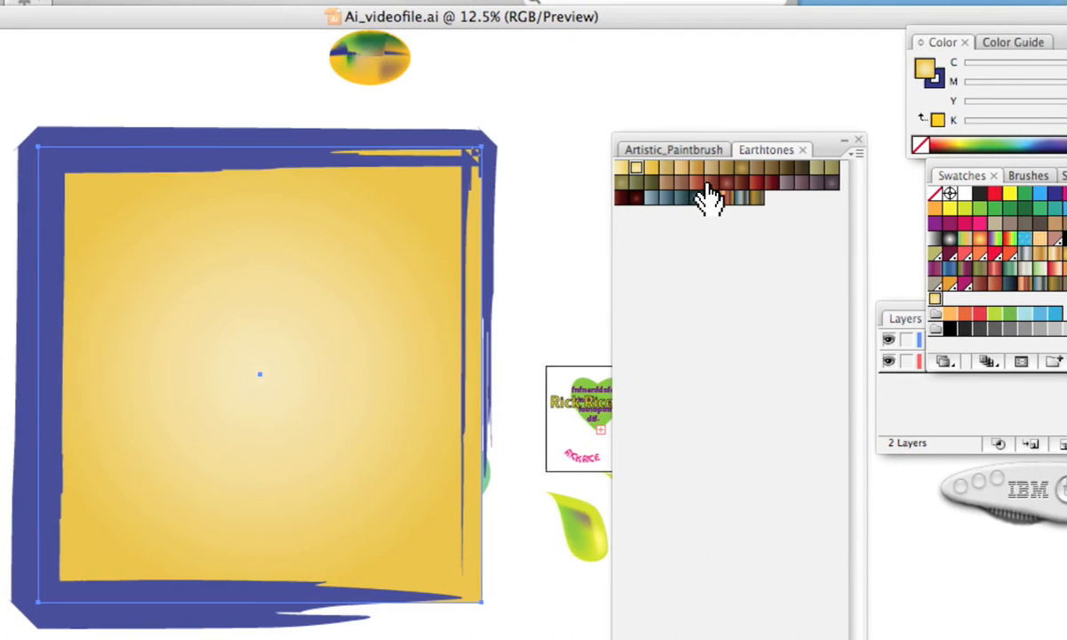
click(700, 185)
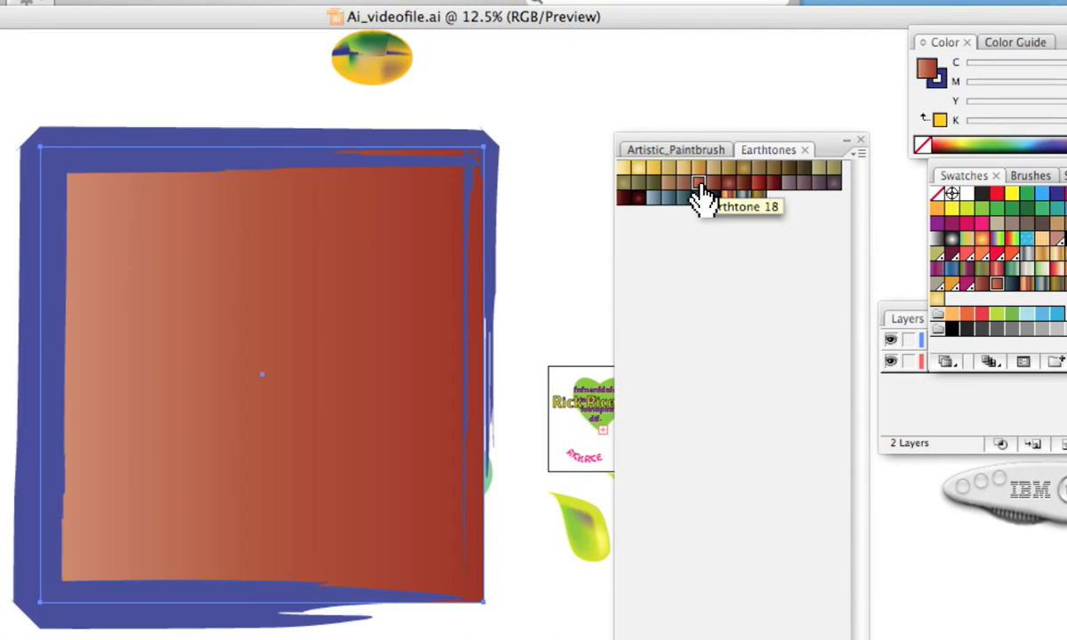
click(718, 196)
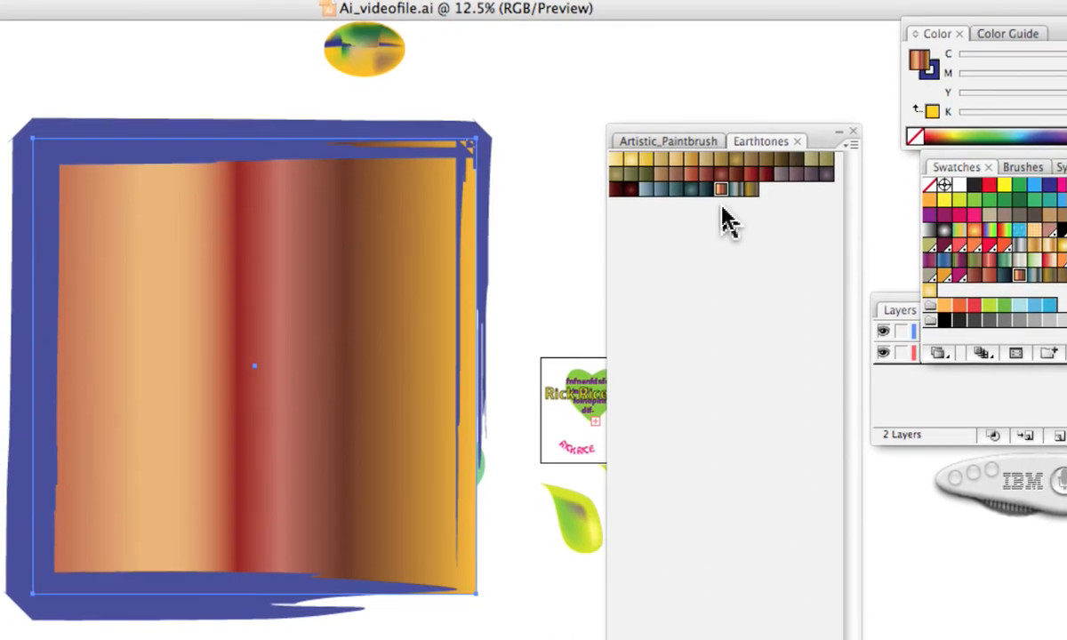